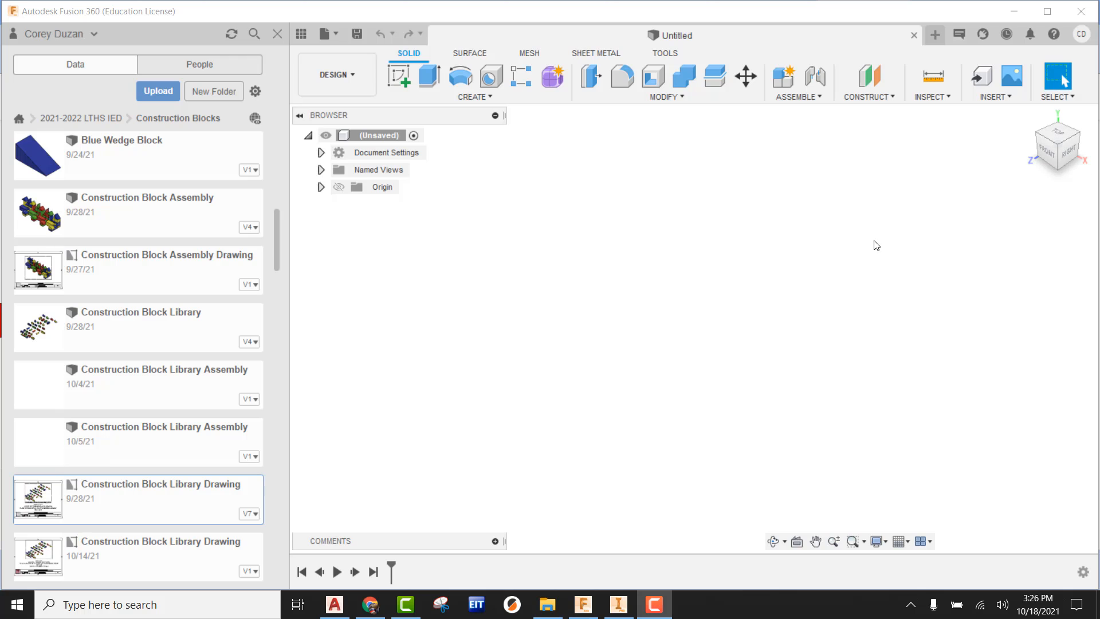
# Step: Open version 7 of Simple Construction Block Assembly from the Construction Blocks folder
pyautogui.scroll(-12, 232, 372)
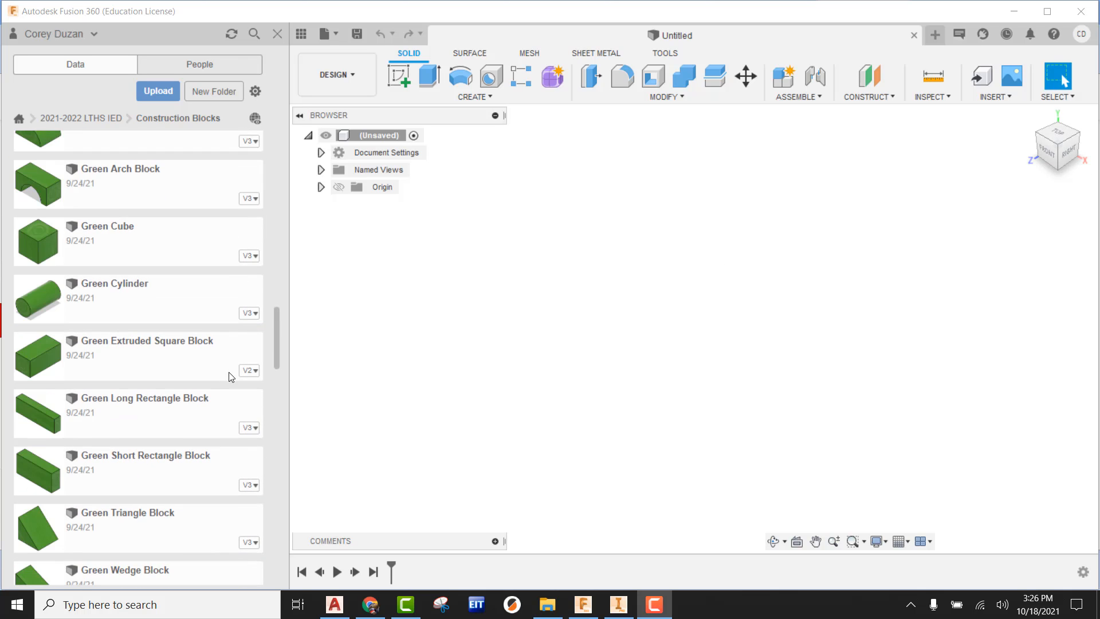
pyautogui.scroll(-8, 223, 404)
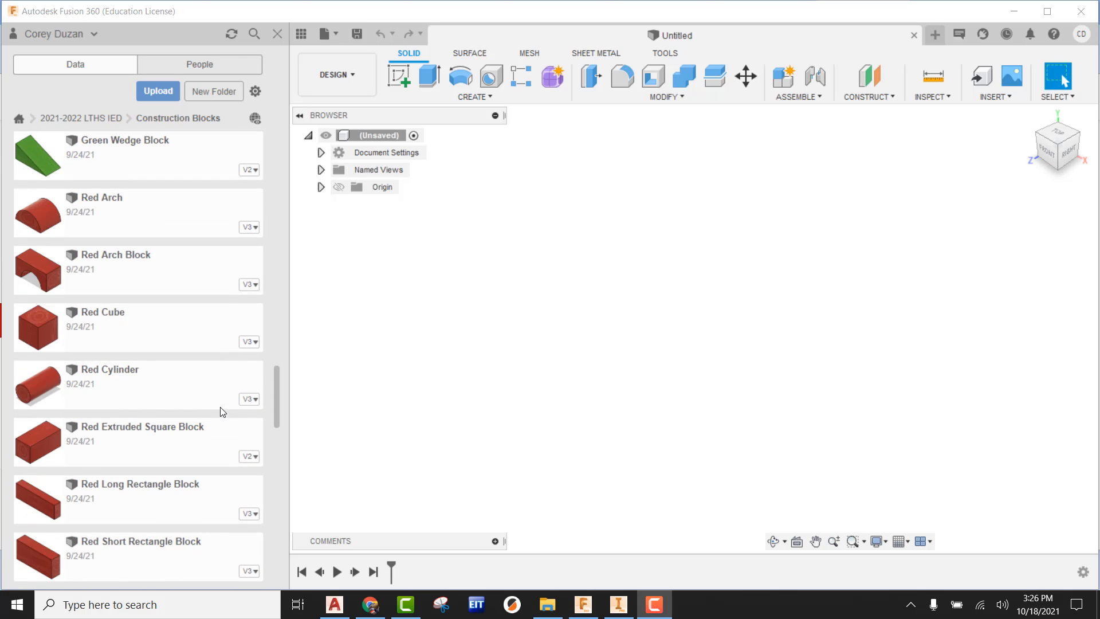
pyautogui.scroll(-5, 223, 412)
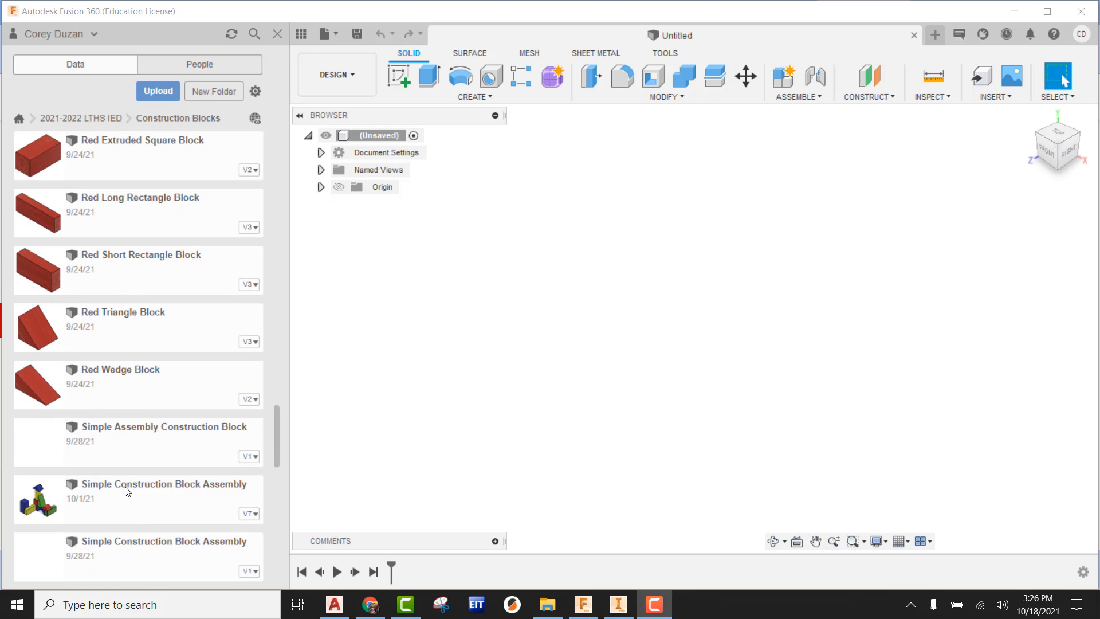
pyautogui.moveTo(128, 491); pyautogui.dragTo(681, 362)
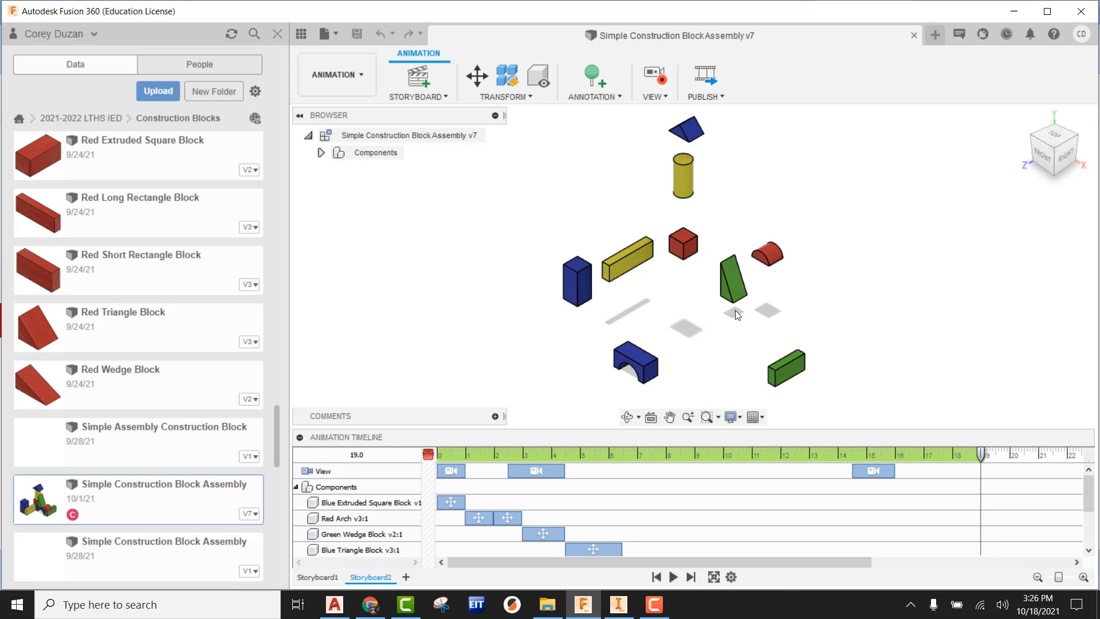
# Step: Create a new drawing from the animation's Storyboard2, using the PLTW IED Title Block (ASME) (2) template from the 2021-2022 LTHS IED project's Title Block folder
pyautogui.click(341, 77)
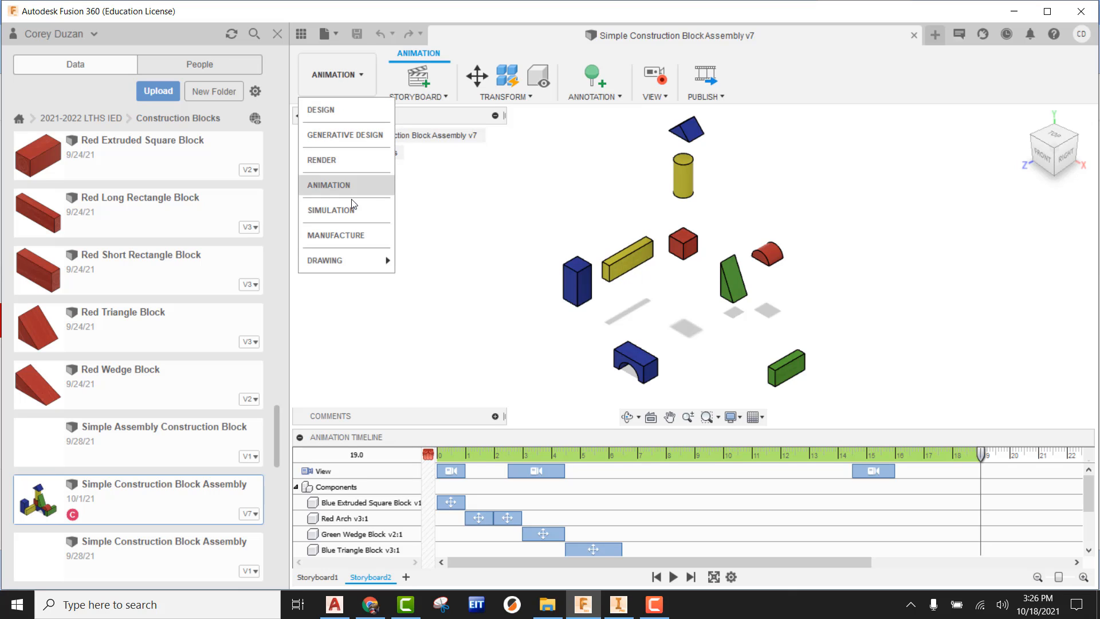
pyautogui.moveTo(343, 258)
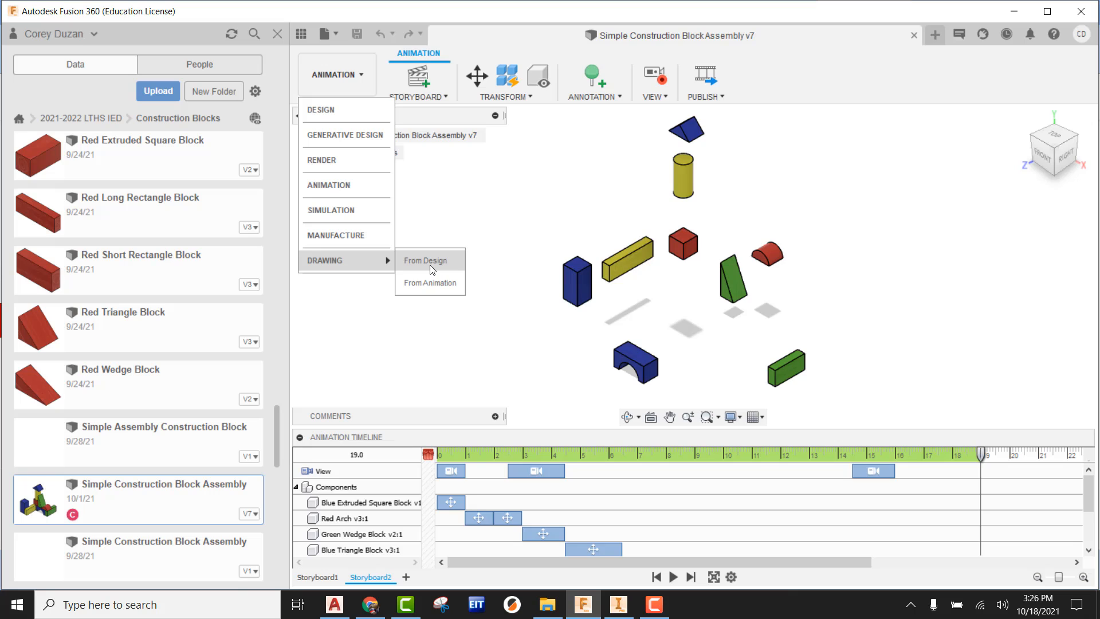
pyautogui.click(431, 281)
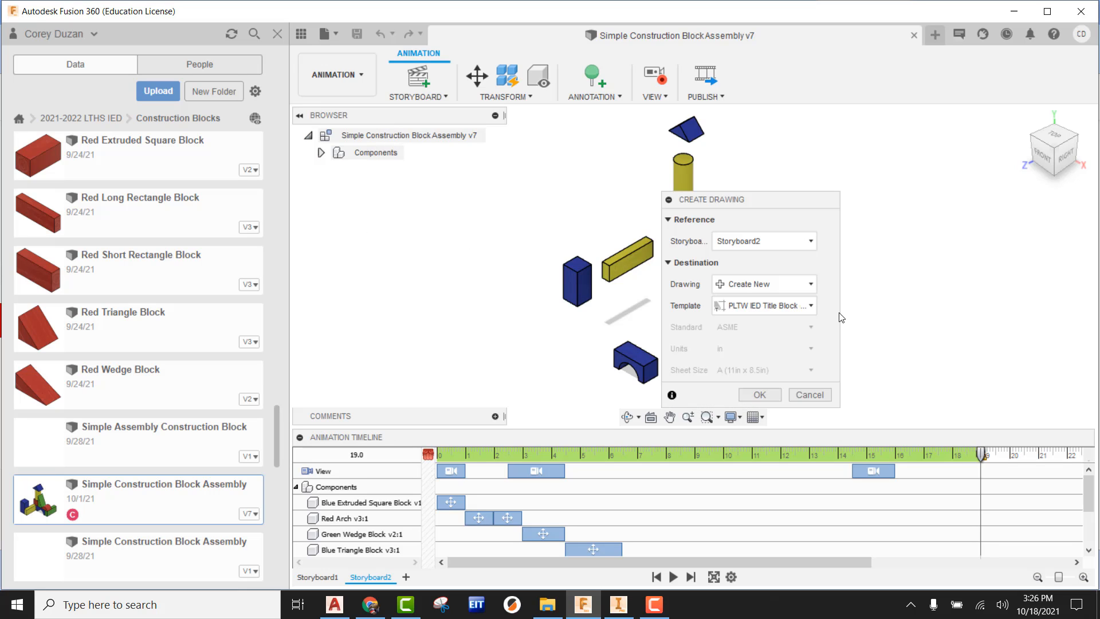
pyautogui.click(736, 310)
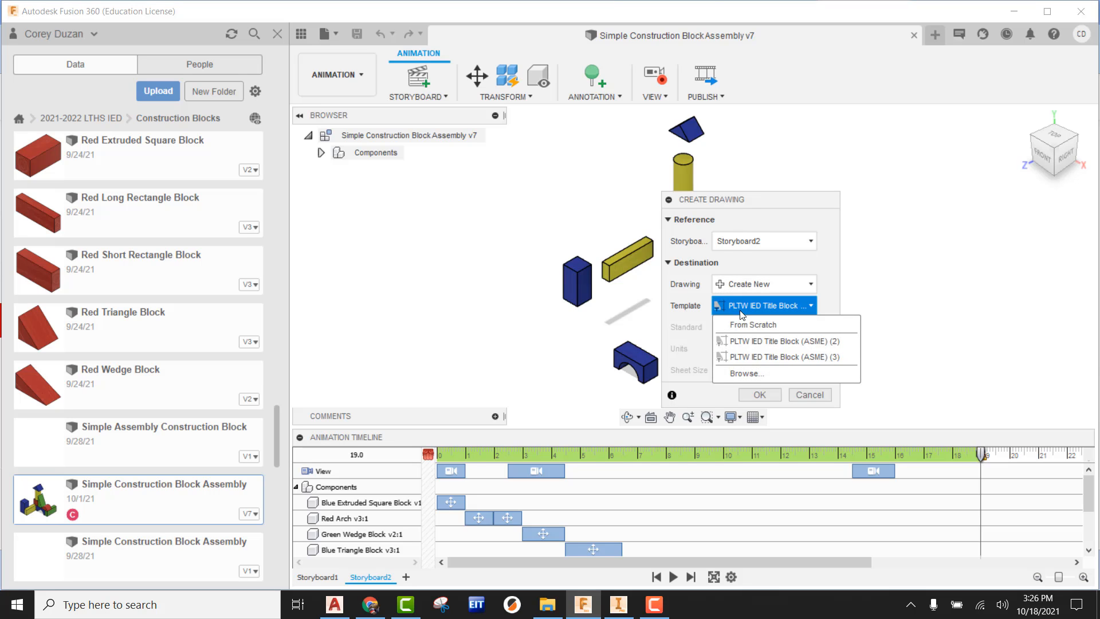
pyautogui.click(744, 372)
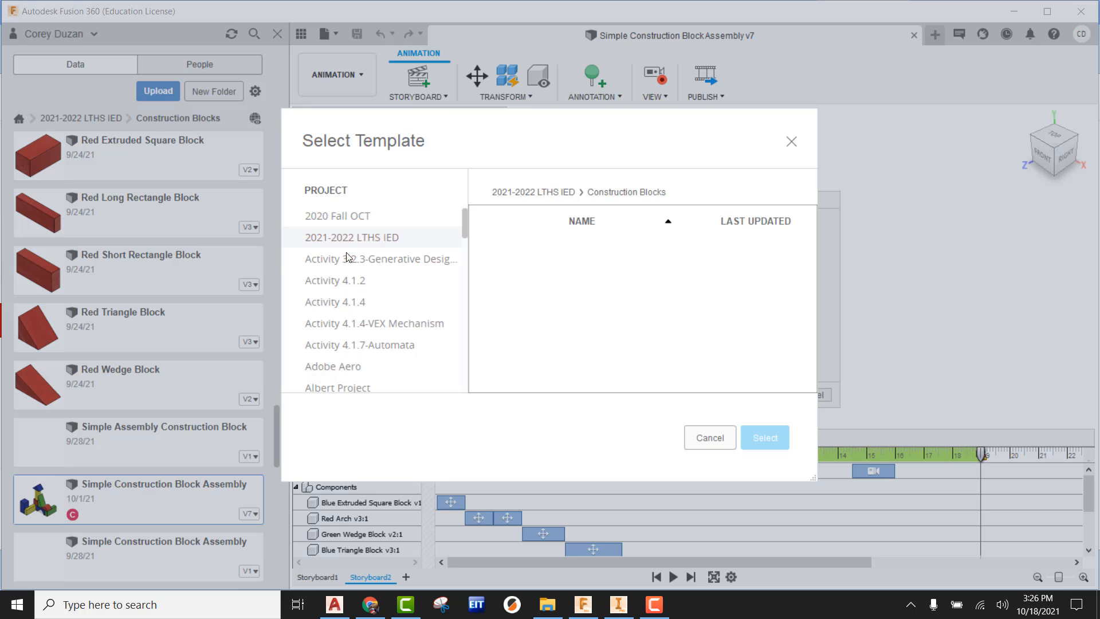
pyautogui.click(348, 258)
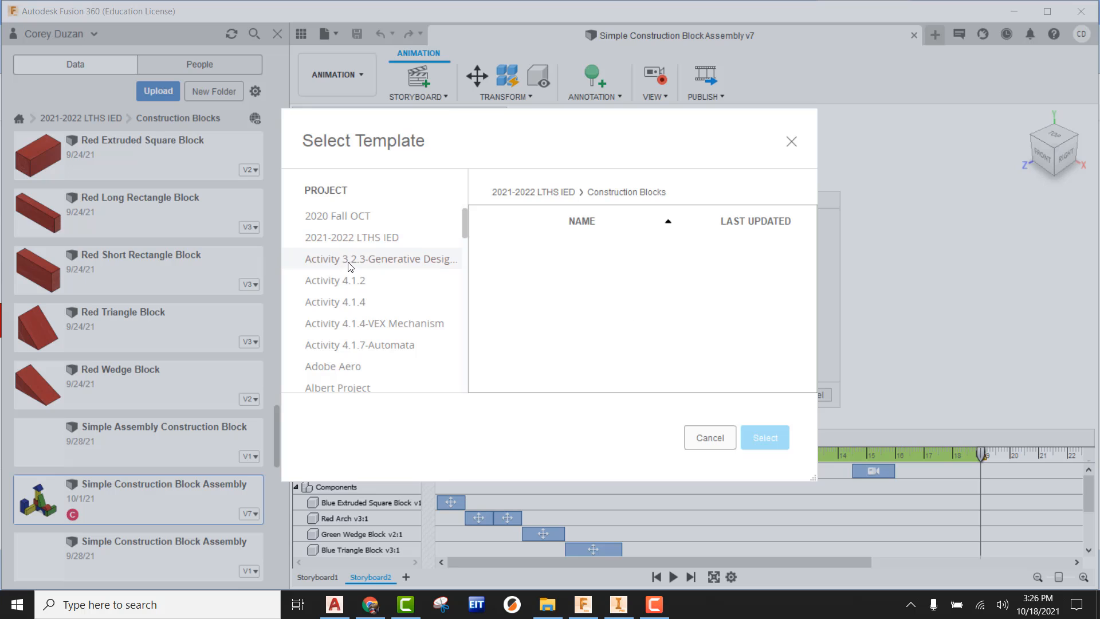
pyautogui.click(378, 243)
pyautogui.scroll(-1, 571, 353)
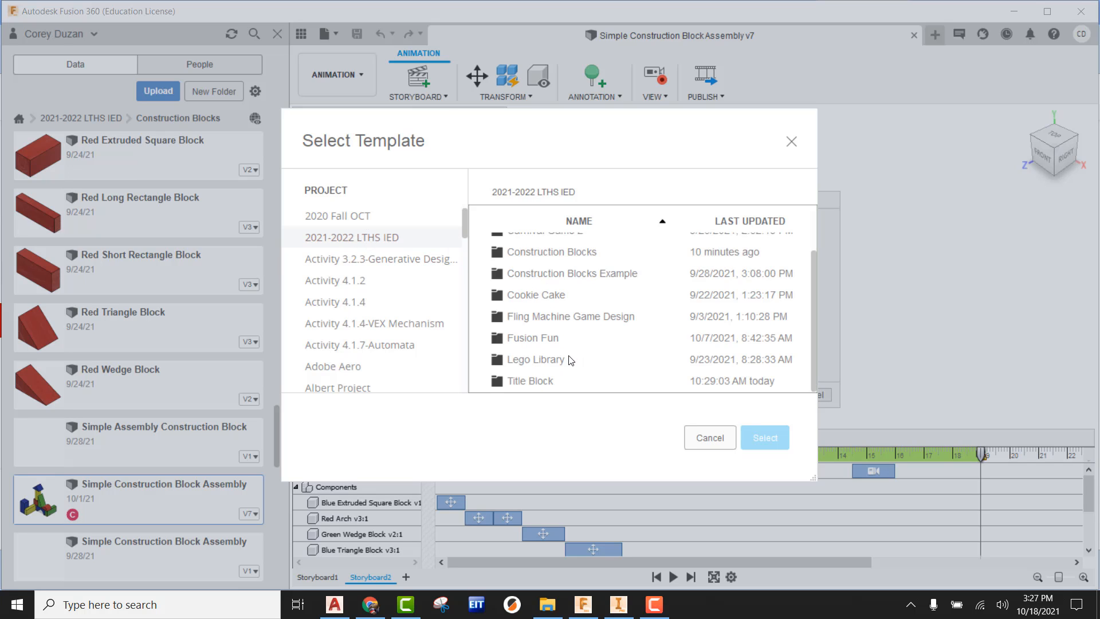
pyautogui.doubleClick(529, 382)
pyautogui.click(577, 247)
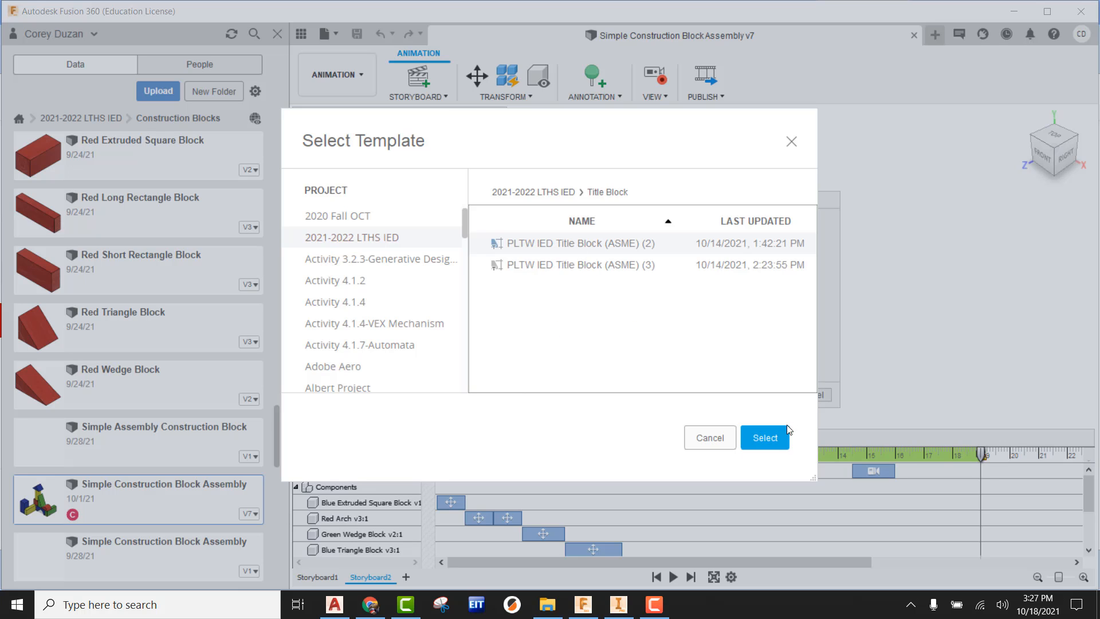
pyautogui.click(781, 436)
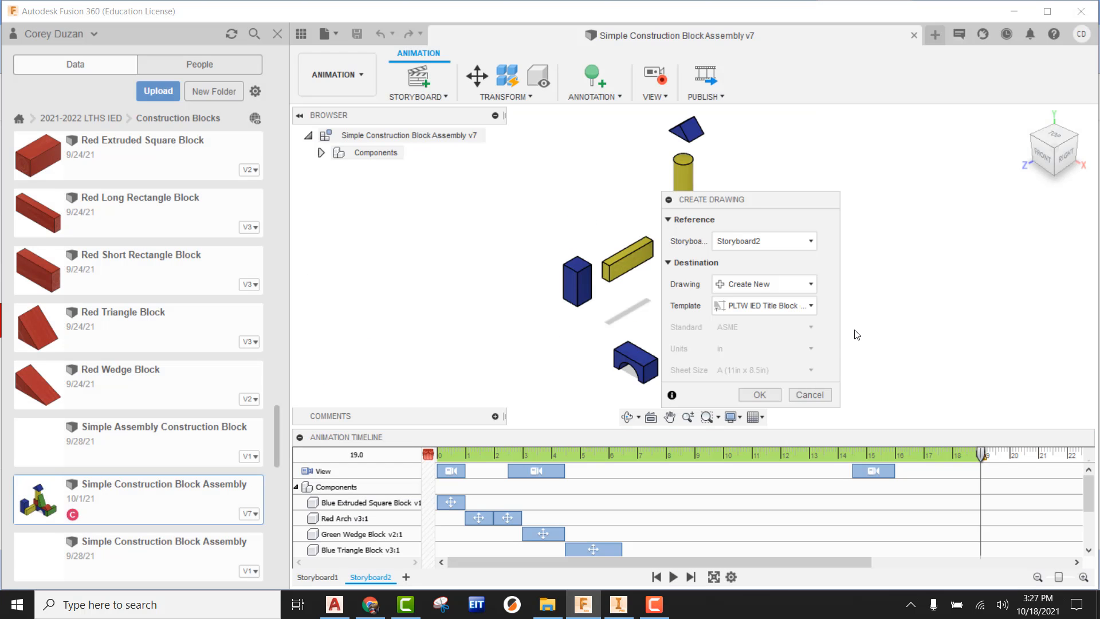
pyautogui.click(765, 395)
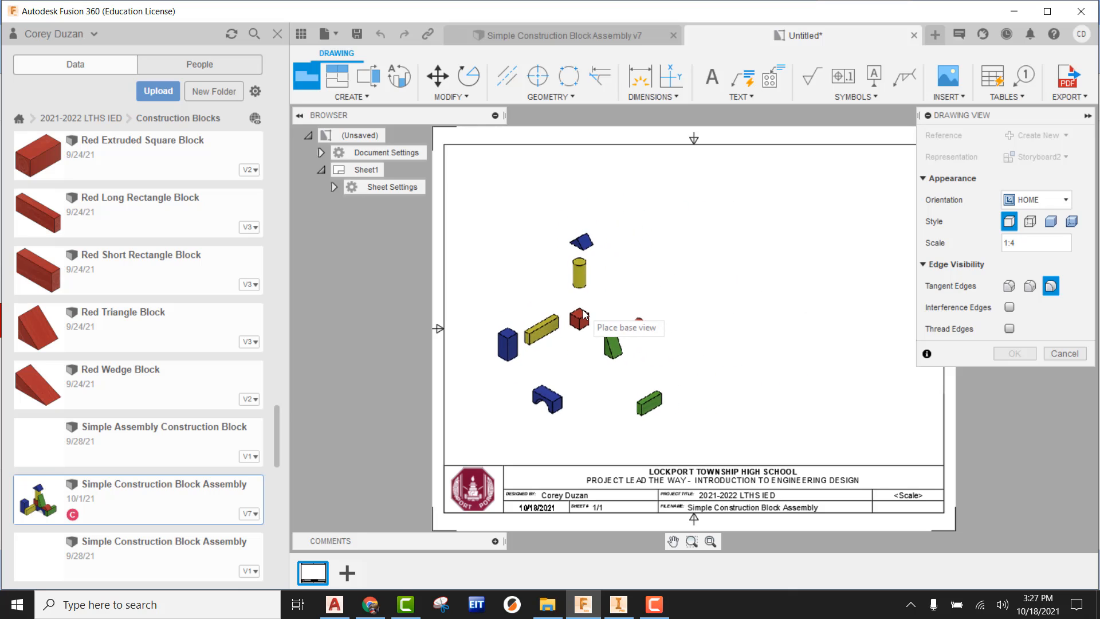
# Step: Place the exploded assembly as a shaded 1:4 base view in the sheet's upper-left area, and hide the data panel
pyautogui.click(1052, 222)
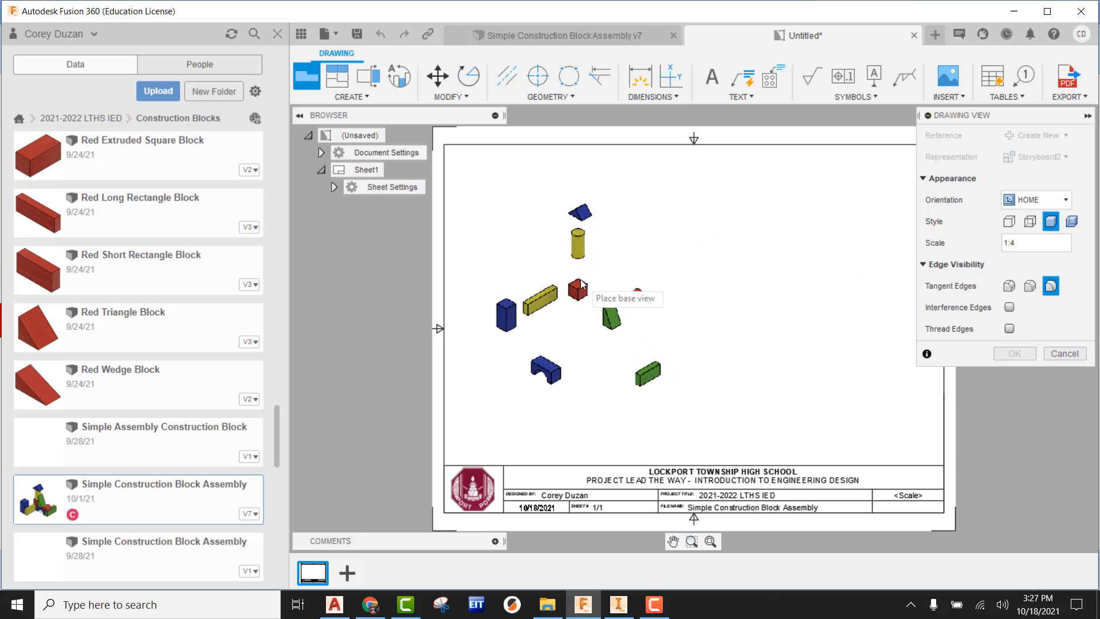
pyautogui.click(582, 283)
pyautogui.click(1015, 354)
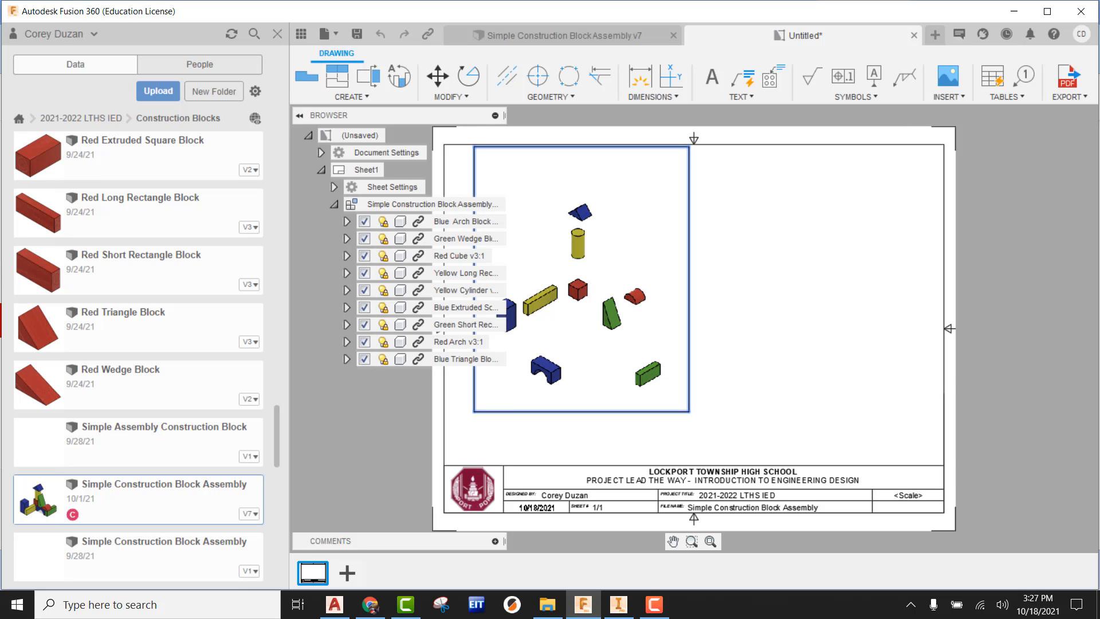
pyautogui.click(301, 34)
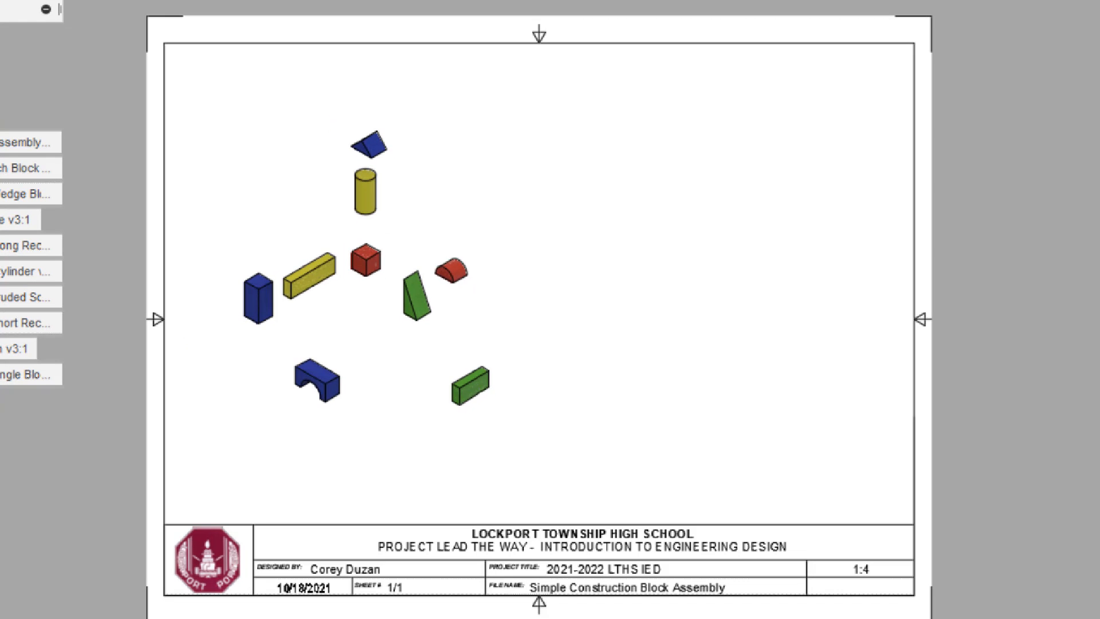
pyautogui.moveTo(289, 398)
pyautogui.mouseDown()
pyautogui.moveTo(386, 424)
pyautogui.moveTo(252, 150)
pyautogui.moveTo(275, 397)
pyautogui.mouseUp()
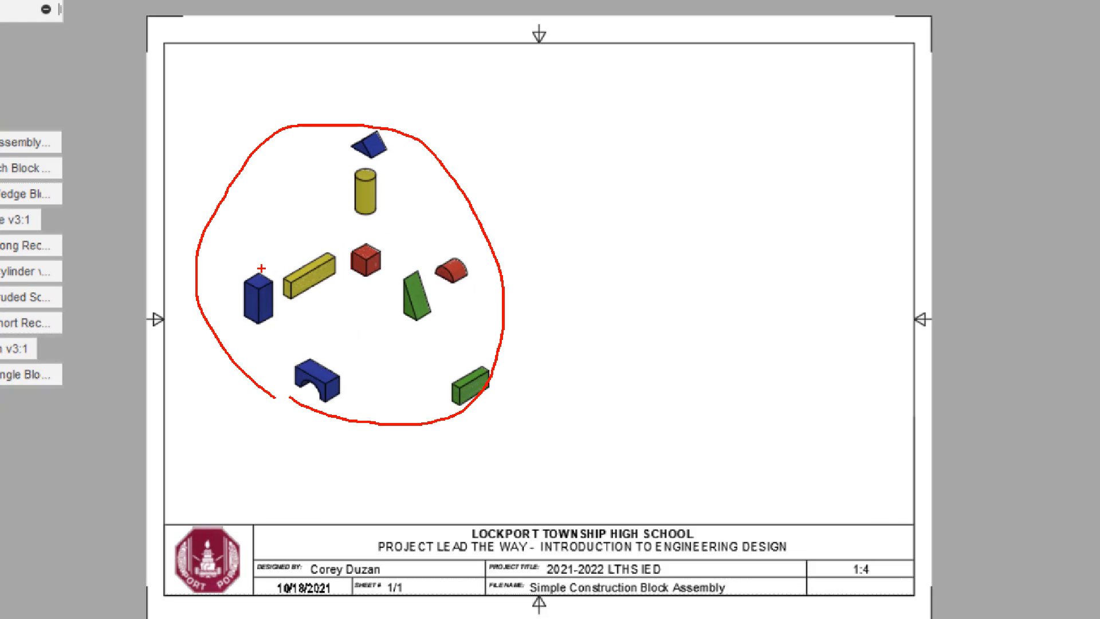
pyautogui.moveTo(191, 118)
pyautogui.mouseDown()
pyautogui.moveTo(524, 174)
pyautogui.moveTo(508, 467)
pyautogui.moveTo(250, 466)
pyautogui.moveTo(177, 273)
pyautogui.moveTo(188, 197)
pyautogui.mouseUp()
pyautogui.moveTo(563, 51)
pyautogui.mouseDown()
pyautogui.moveTo(578, 235)
pyautogui.moveTo(904, 225)
pyautogui.mouseUp()
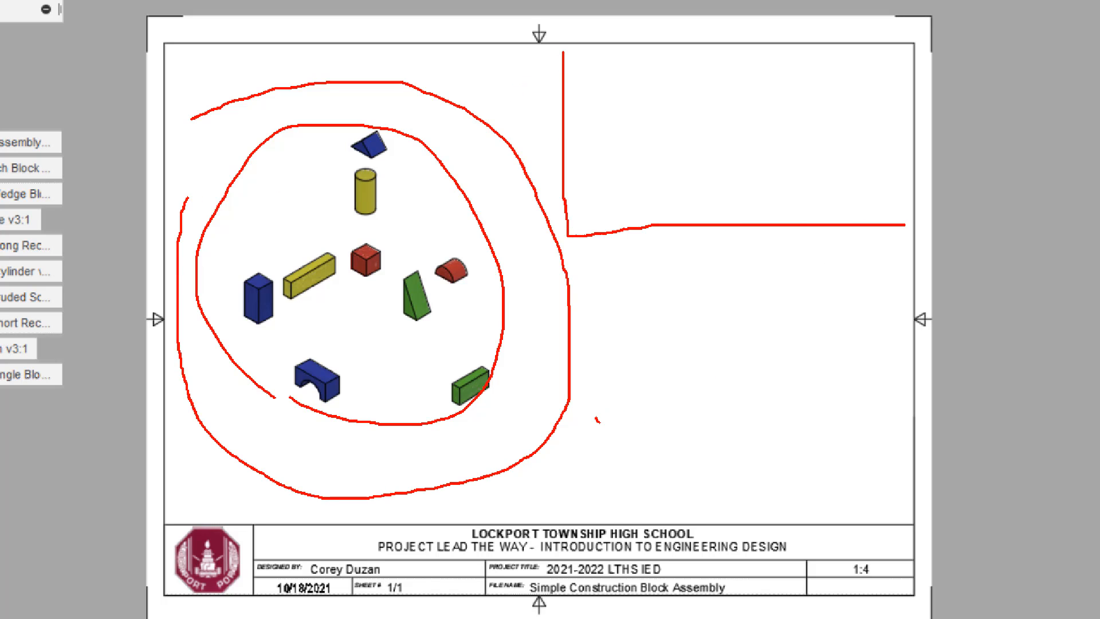
pyautogui.moveTo(596, 418)
pyautogui.mouseDown()
pyautogui.moveTo(736, 306)
pyautogui.moveTo(600, 441)
pyautogui.mouseUp()
pyautogui.moveTo(788, 423)
pyautogui.mouseDown()
pyautogui.moveTo(903, 425)
pyautogui.moveTo(818, 315)
pyautogui.moveTo(813, 425)
pyautogui.mouseUp()
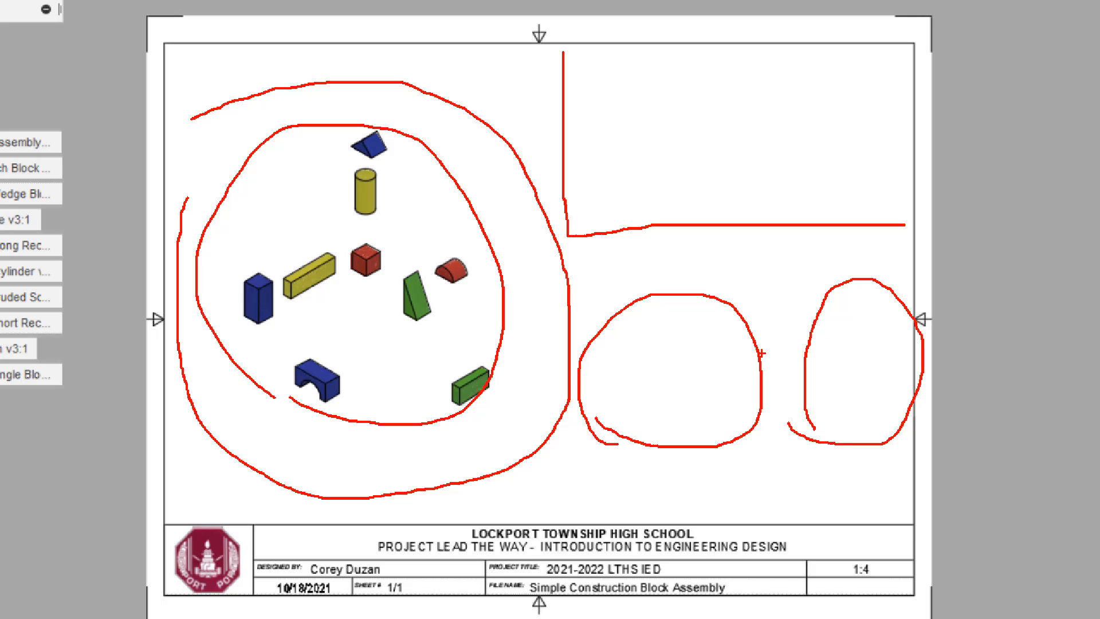
pyautogui.press('Escape')
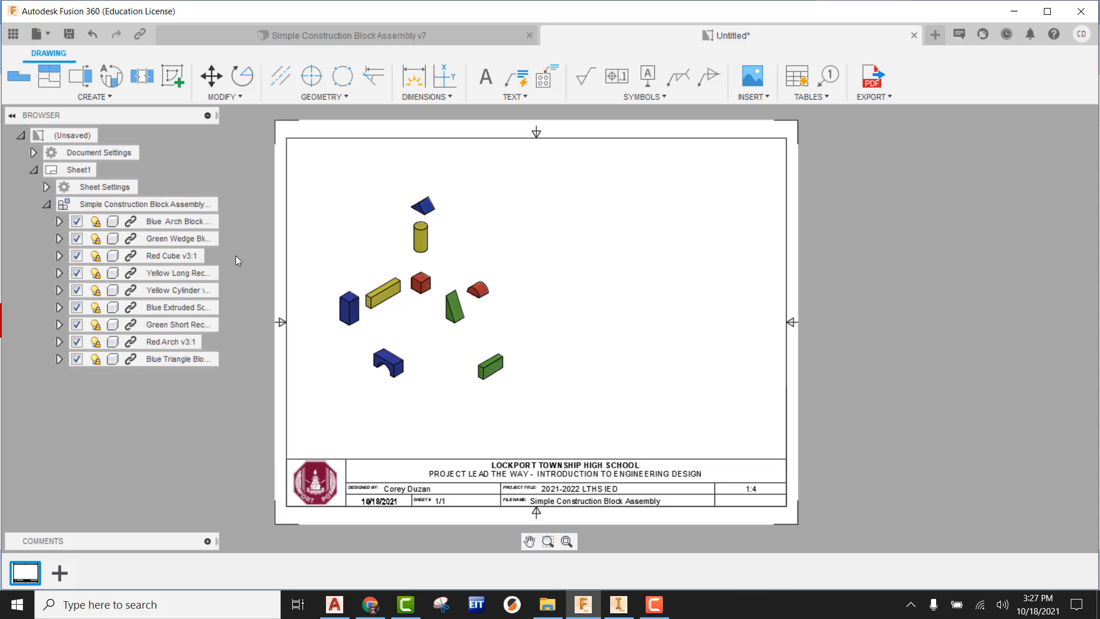
# Step: Change the drawing's sheet size to B (17in x 11in)
pyautogui.click(46, 187)
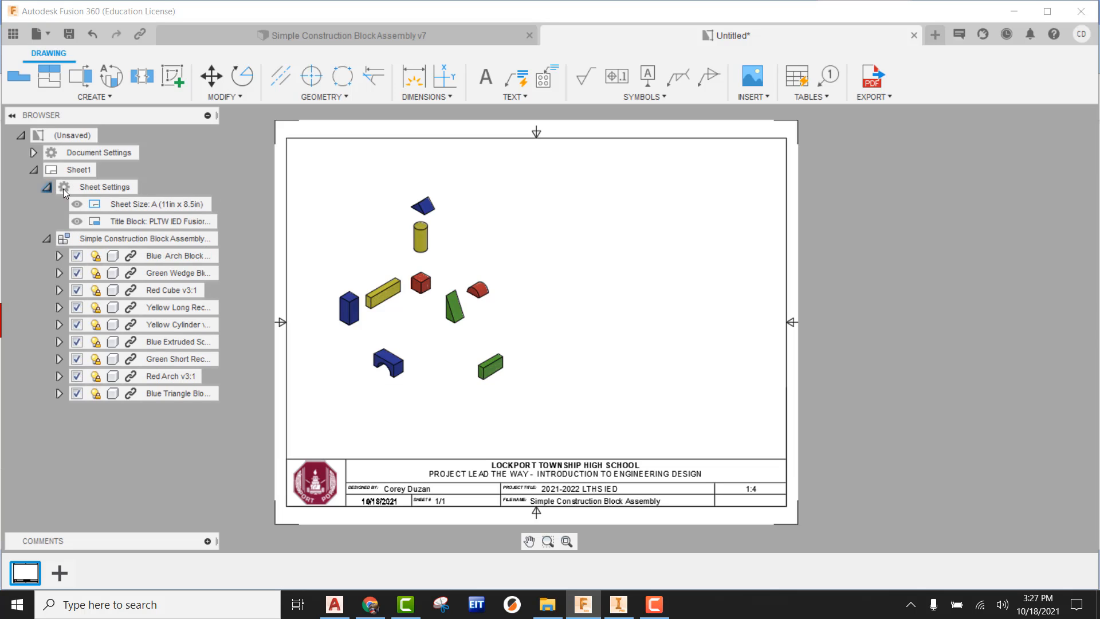
pyautogui.moveTo(137, 203)
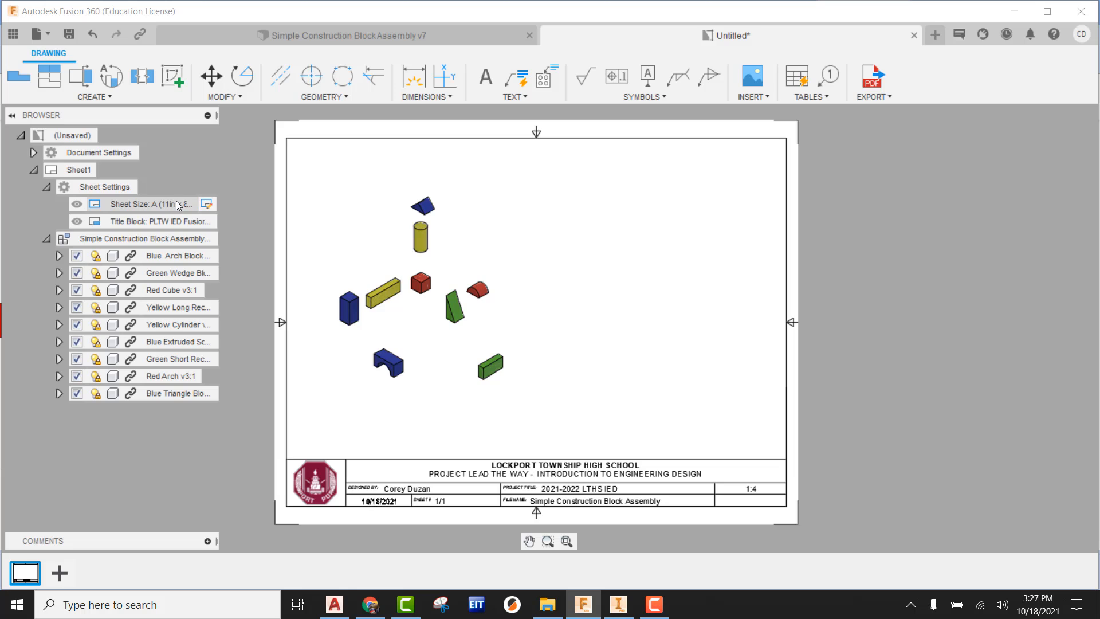
pyautogui.click(208, 204)
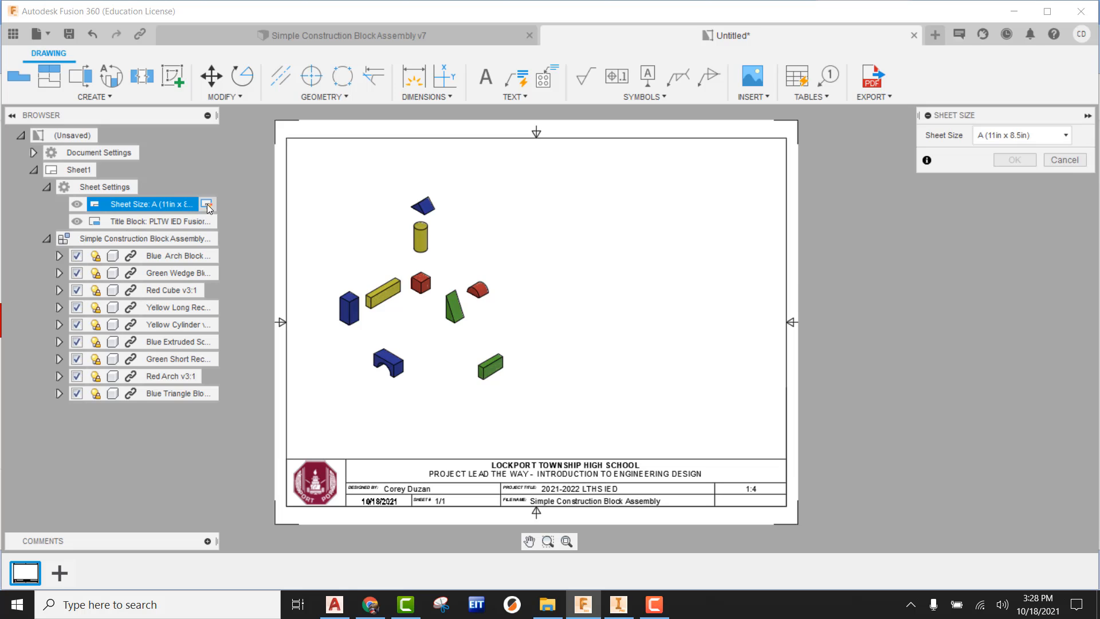
pyautogui.click(1046, 142)
pyautogui.click(999, 187)
pyautogui.click(1014, 160)
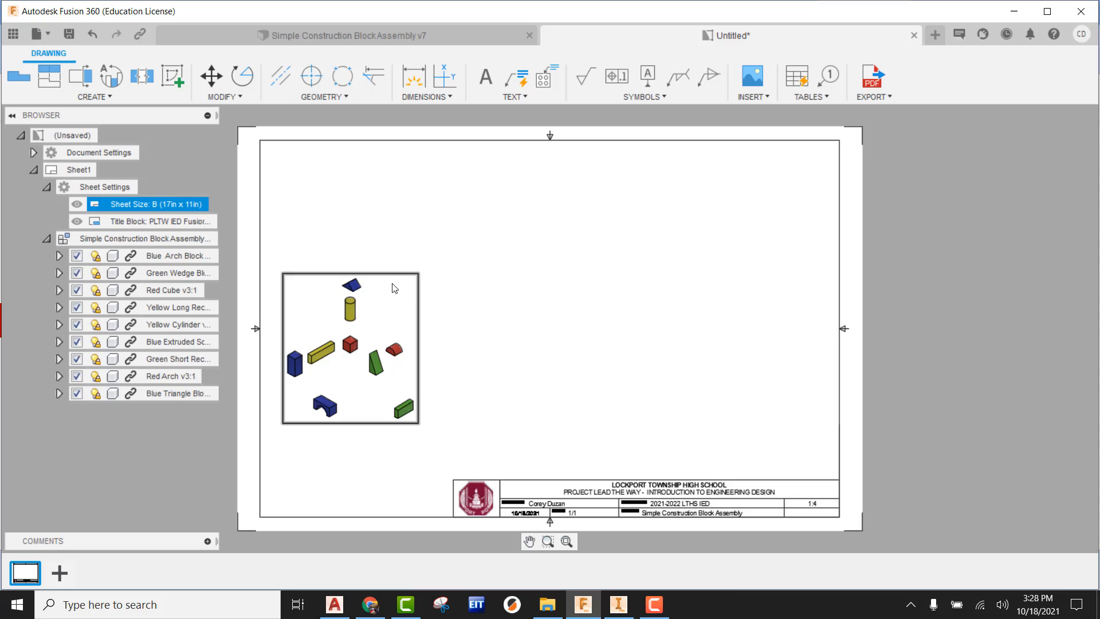
# Step: Set the exploded base view's scale to 1:2 and reposition it inside the left part of the sheet border
pyautogui.moveTo(394, 287); pyautogui.dragTo(419, 272)
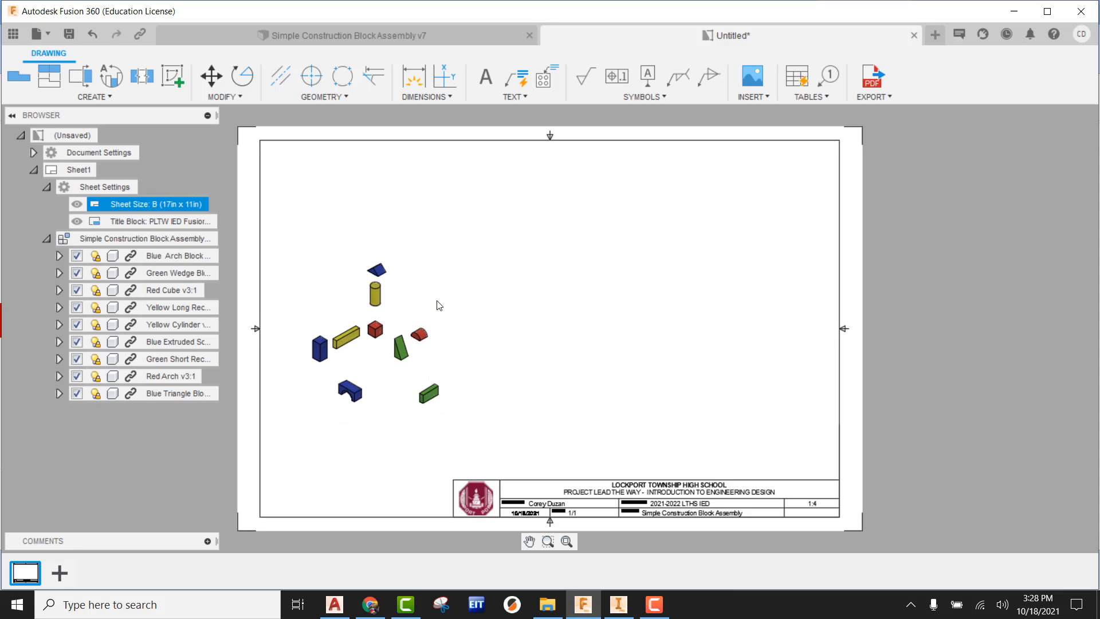
pyautogui.click(405, 283)
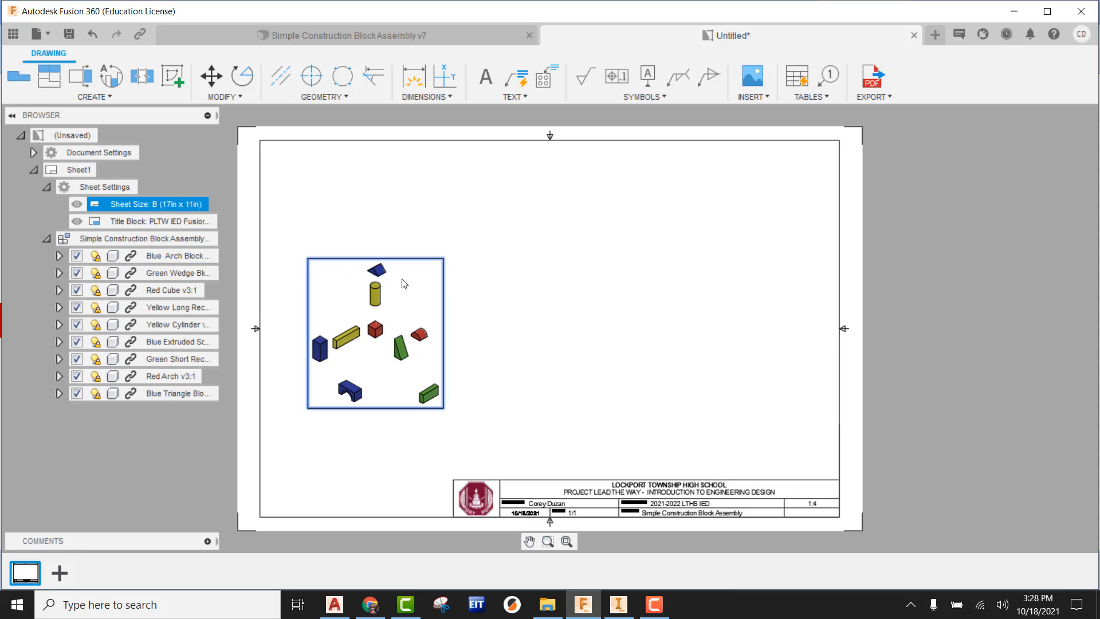
pyautogui.doubleClick(404, 283)
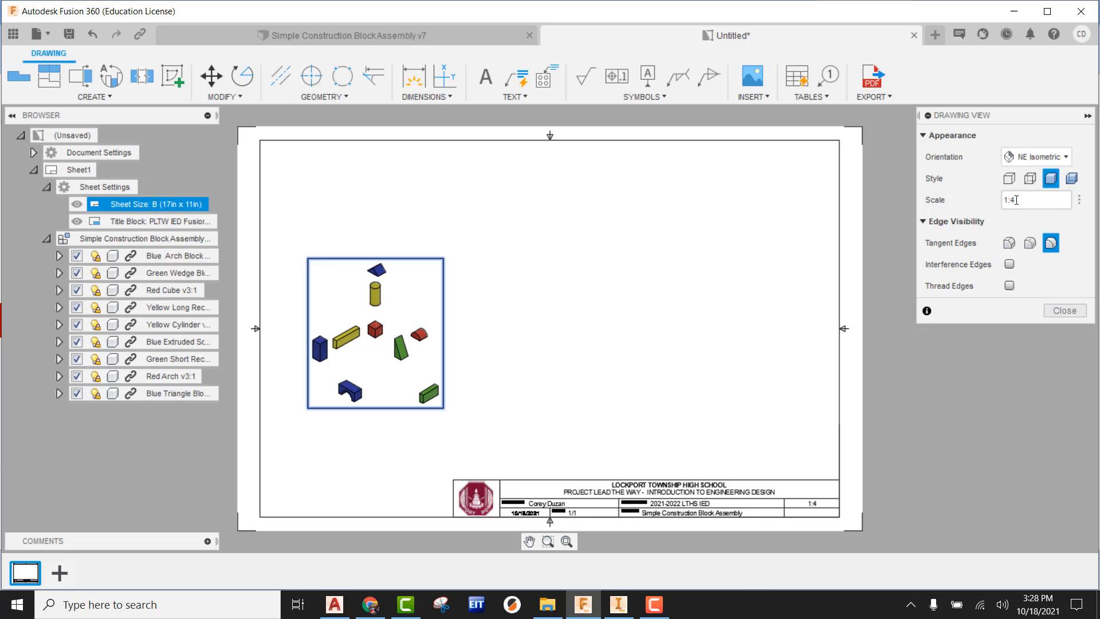
pyautogui.click(1064, 200)
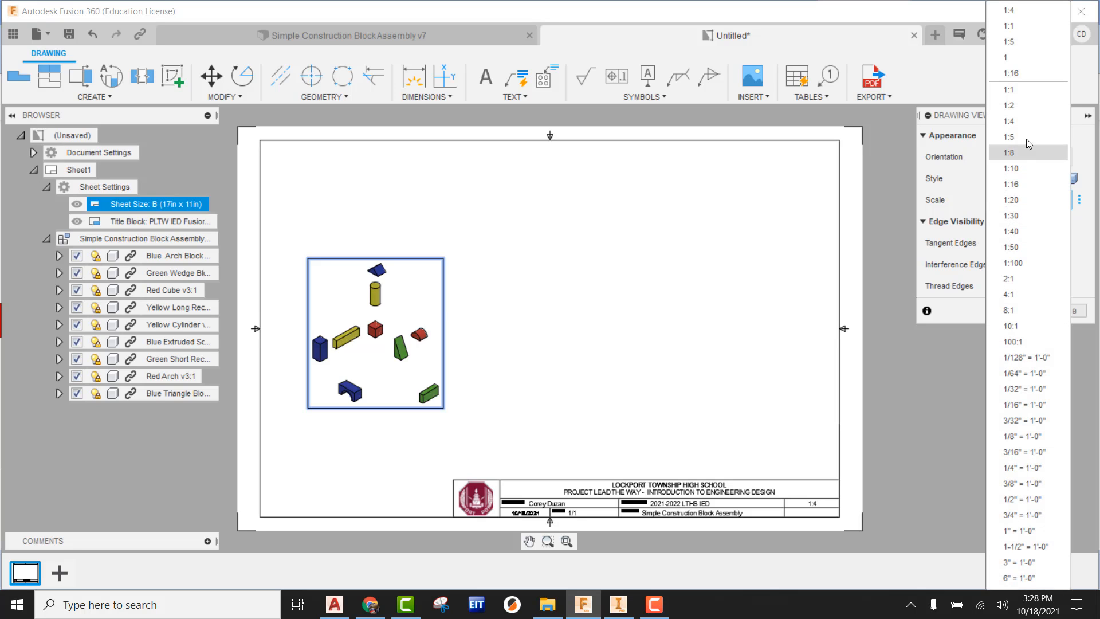
pyautogui.click(1020, 106)
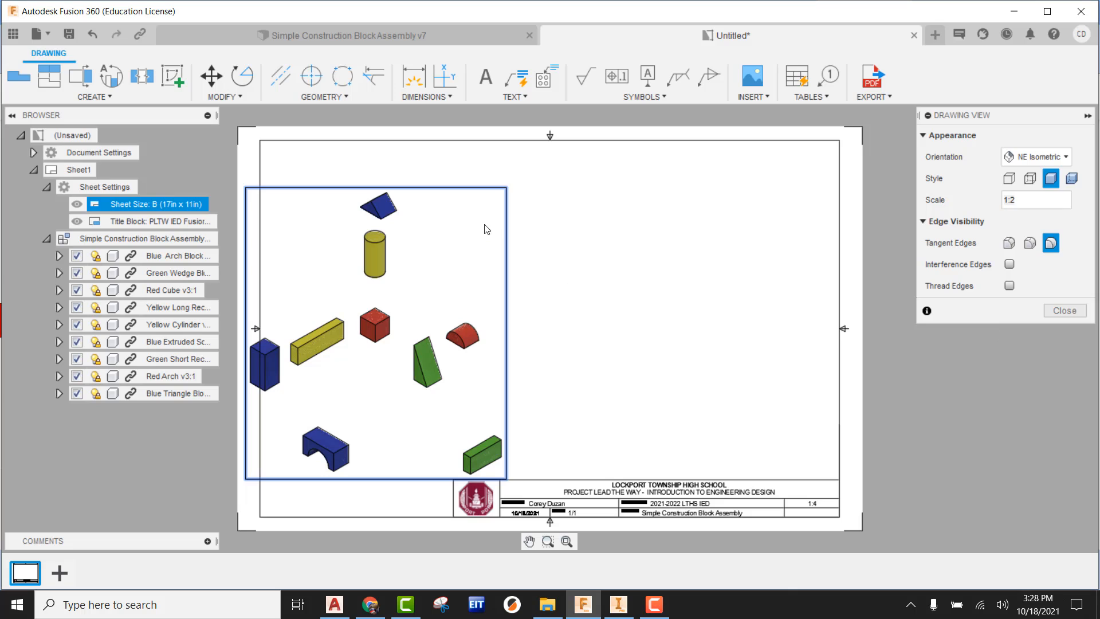
pyautogui.click(1064, 313)
pyautogui.moveTo(467, 267)
pyautogui.mouseDown()
pyautogui.moveTo(557, 258)
pyautogui.moveTo(493, 261)
pyautogui.mouseUp()
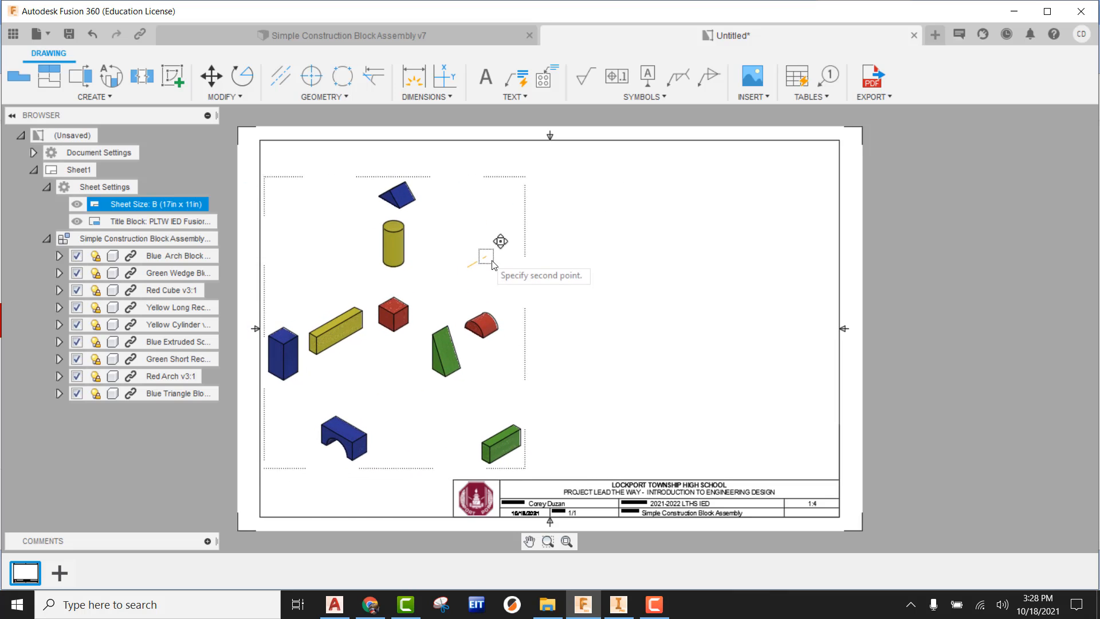
pyautogui.click(503, 258)
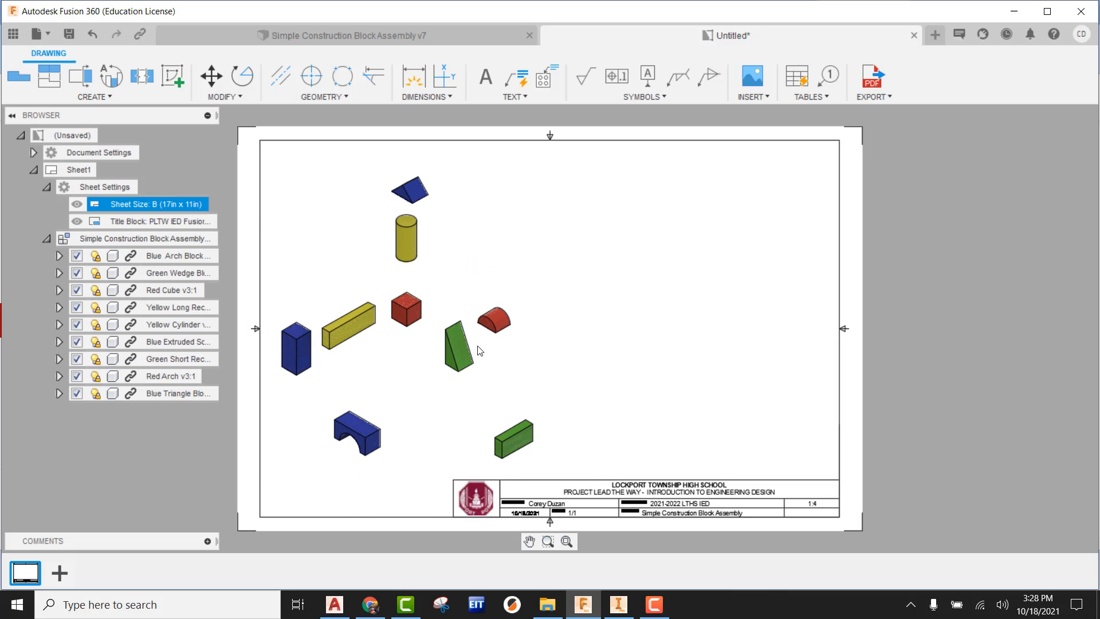
# Step: Review the orientation choices available for the exploded assembly view
pyautogui.doubleClick(486, 274)
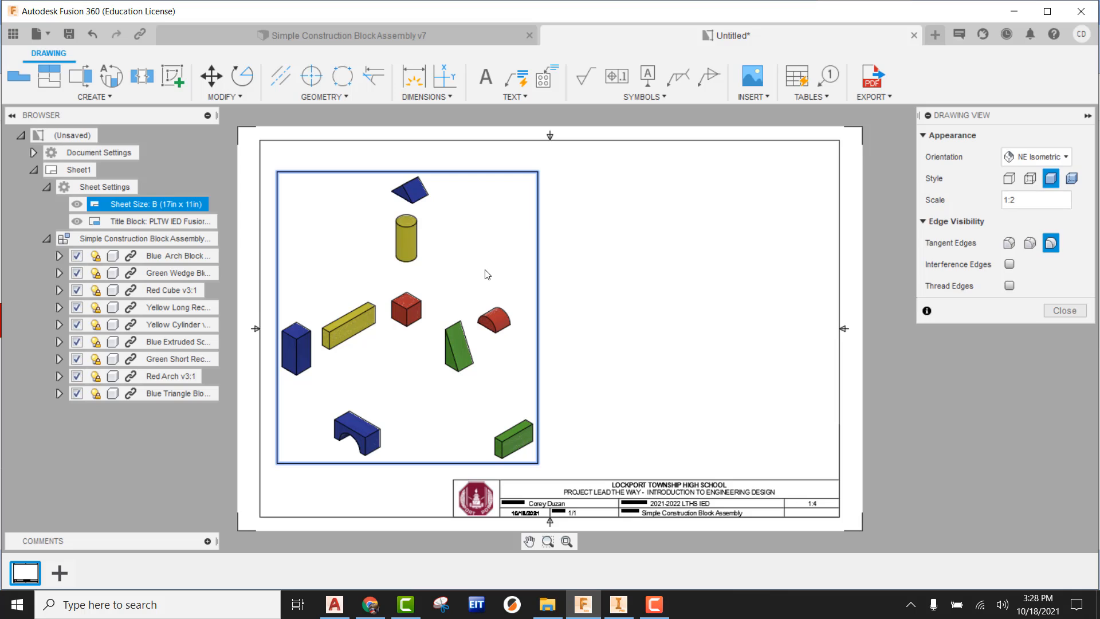
pyautogui.click(1035, 157)
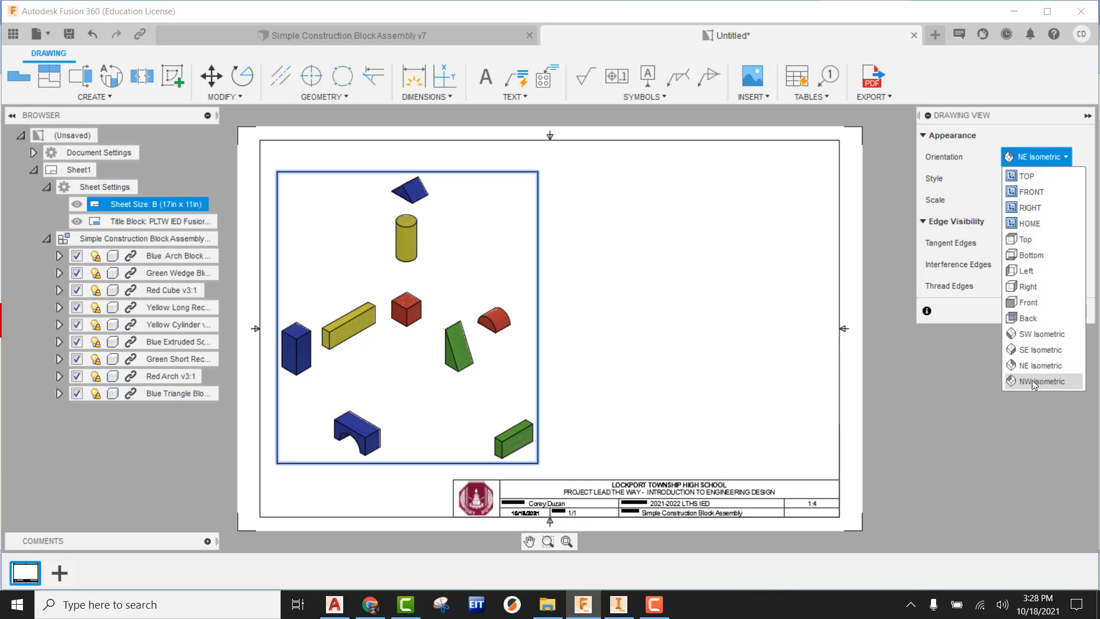
pyautogui.click(947, 381)
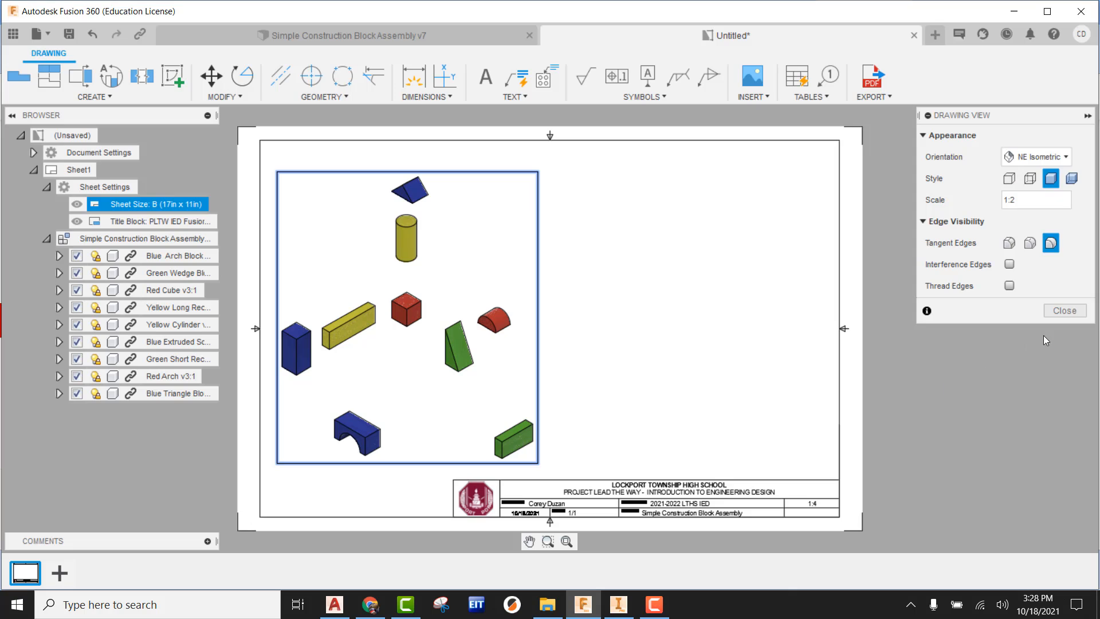
pyautogui.click(1071, 315)
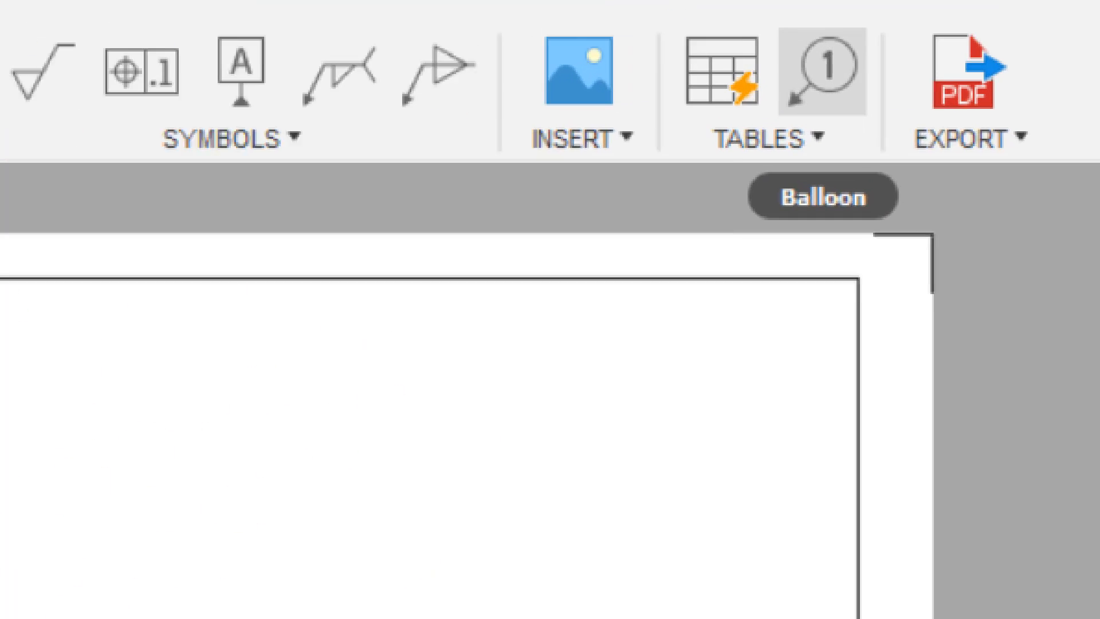
# Step: Attach a standard balloon to the upper corner of the blue triangle block, placed up and to its right
pyautogui.moveTo(764, 160)
pyautogui.mouseDown()
pyautogui.moveTo(867, 94)
pyautogui.moveTo(754, 32)
pyautogui.moveTo(766, 173)
pyautogui.mouseUp()
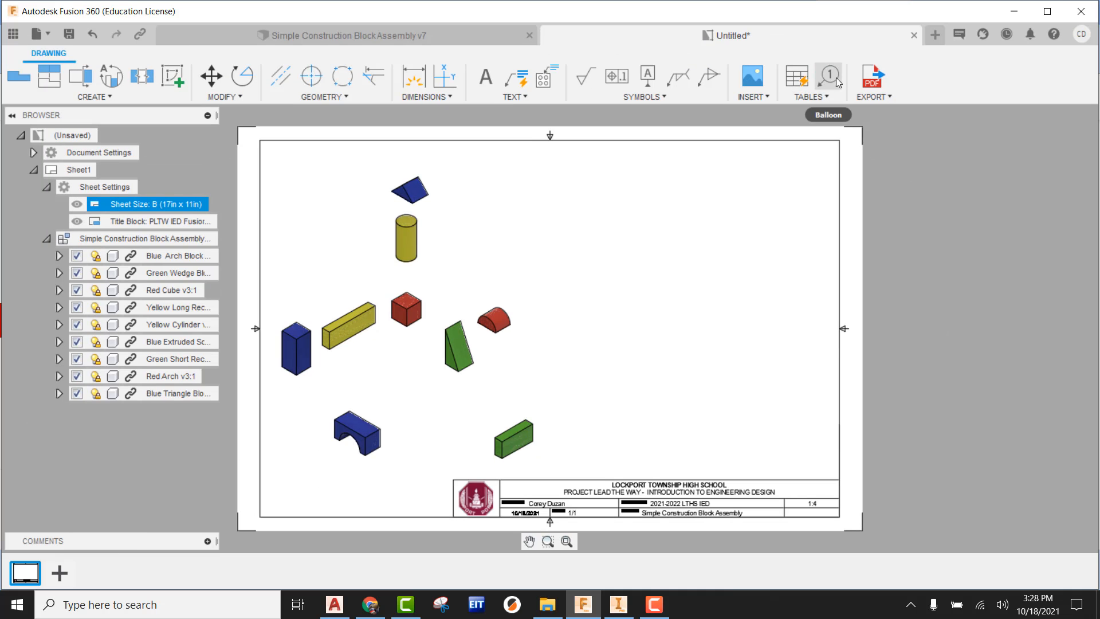
pyautogui.click(837, 81)
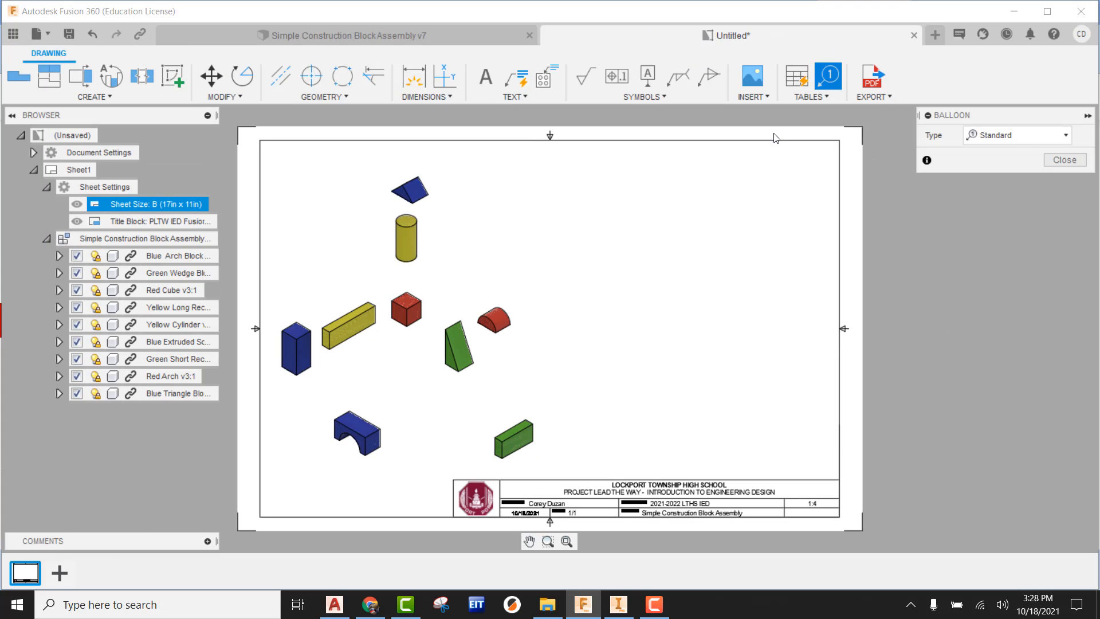
pyautogui.scroll(3, 401, 192)
pyautogui.scroll(4, 419, 184)
pyautogui.moveTo(490, 212); pyautogui.dragTo(463, 345, button='middle')
pyautogui.scroll(-3, 437, 325)
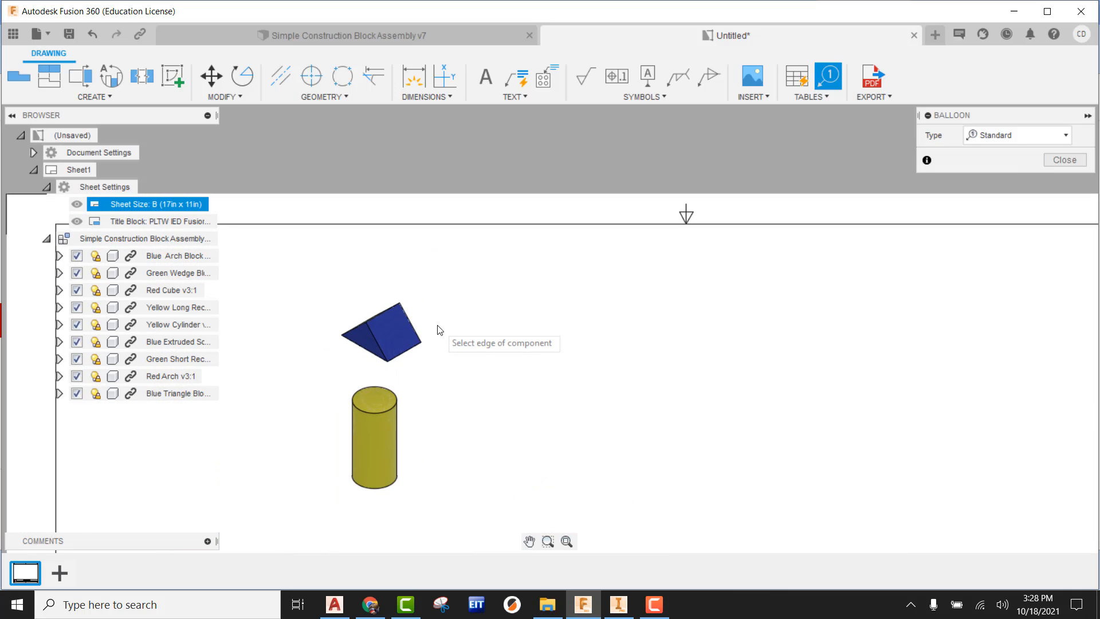
pyautogui.click(404, 301)
pyautogui.click(502, 265)
# Step: Attach a balloon to the top edge of the yellow cylinder, placed up and to its left
pyautogui.scroll(-4, 625, 298)
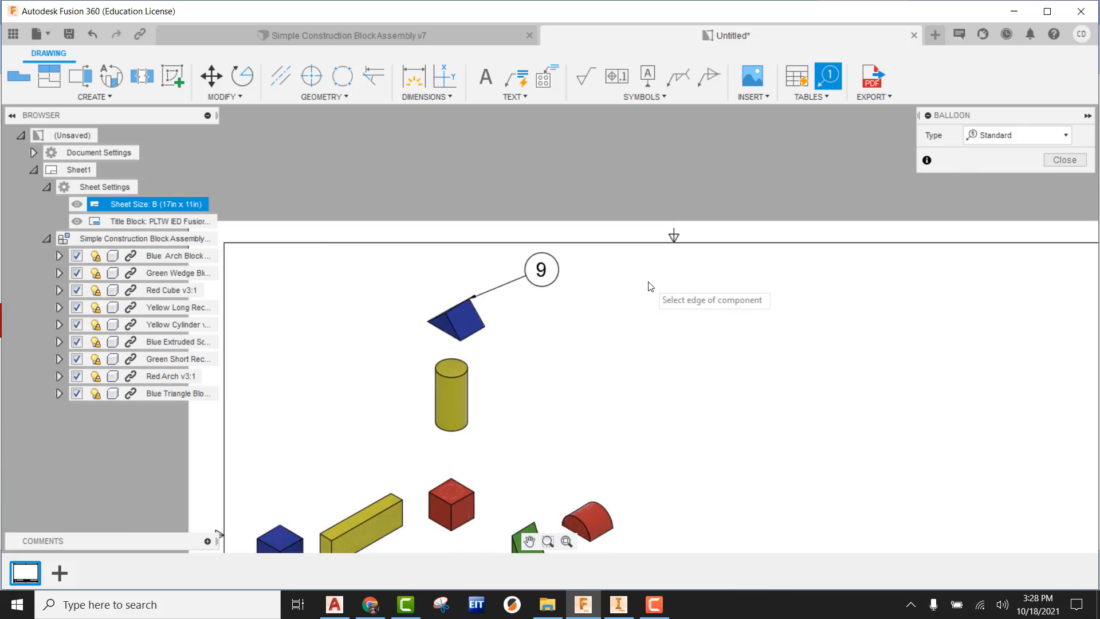
pyautogui.moveTo(592, 339)
pyautogui.mouseDown(button='middle')
pyautogui.moveTo(563, 340)
pyautogui.moveTo(541, 258)
pyautogui.mouseUp(button='middle')
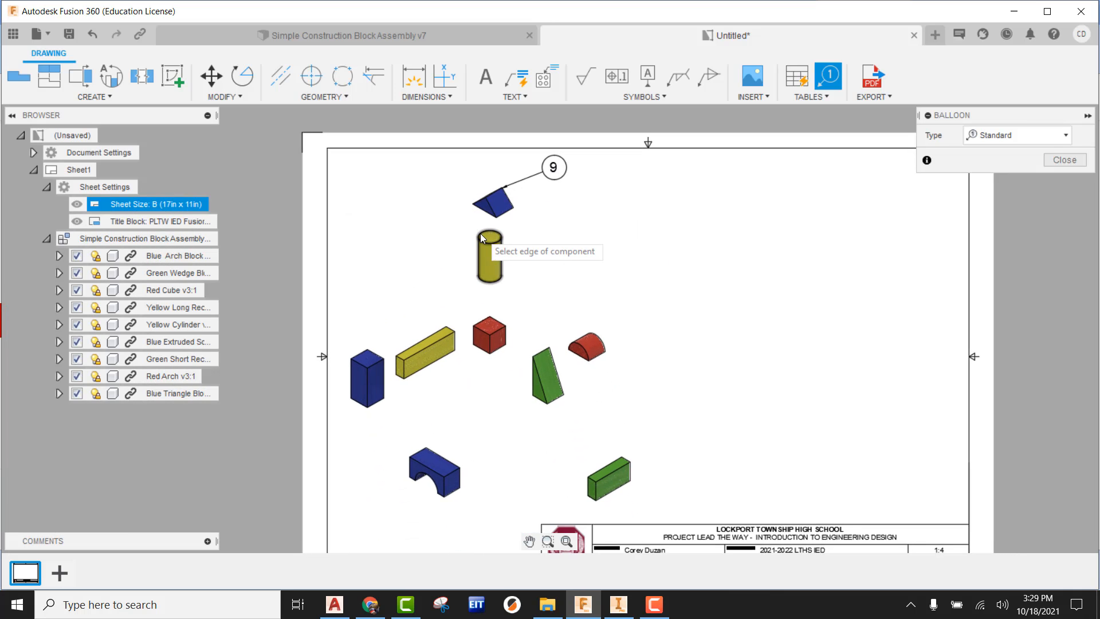
pyautogui.scroll(2, 424, 269)
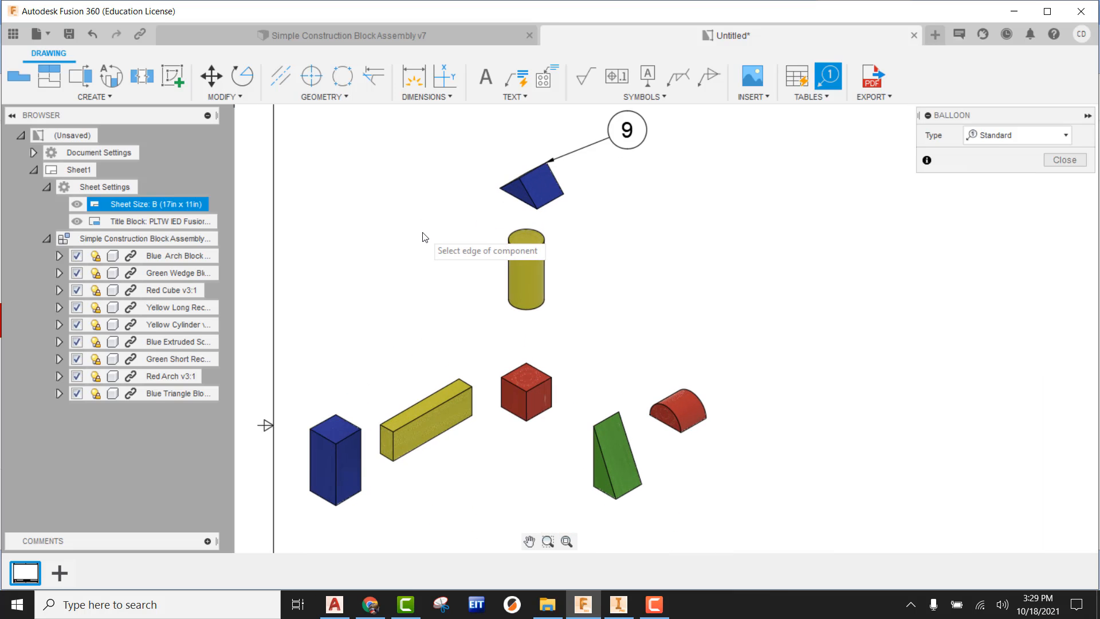
pyautogui.moveTo(551, 229); pyautogui.dragTo(552, 292, button='middle')
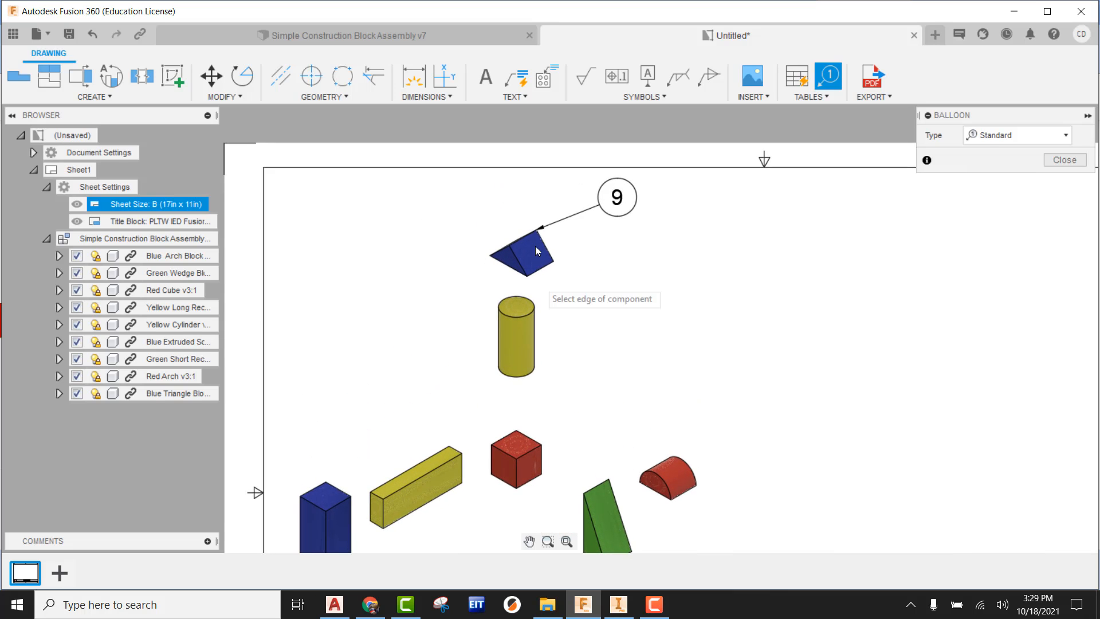
pyautogui.scroll(2, 535, 246)
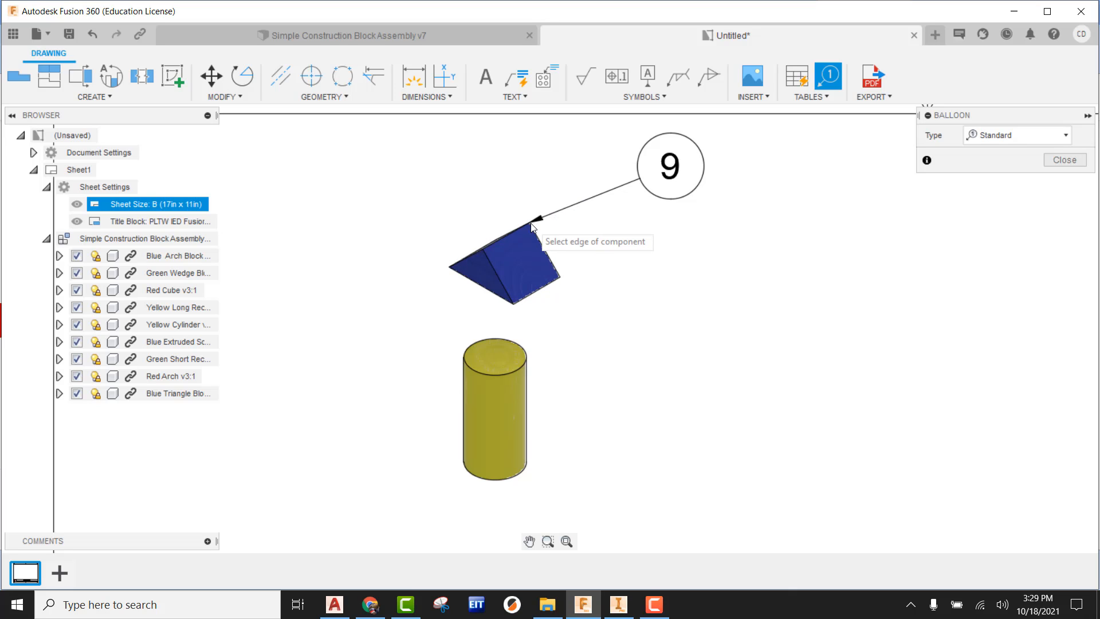
pyautogui.scroll(-2, 654, 278)
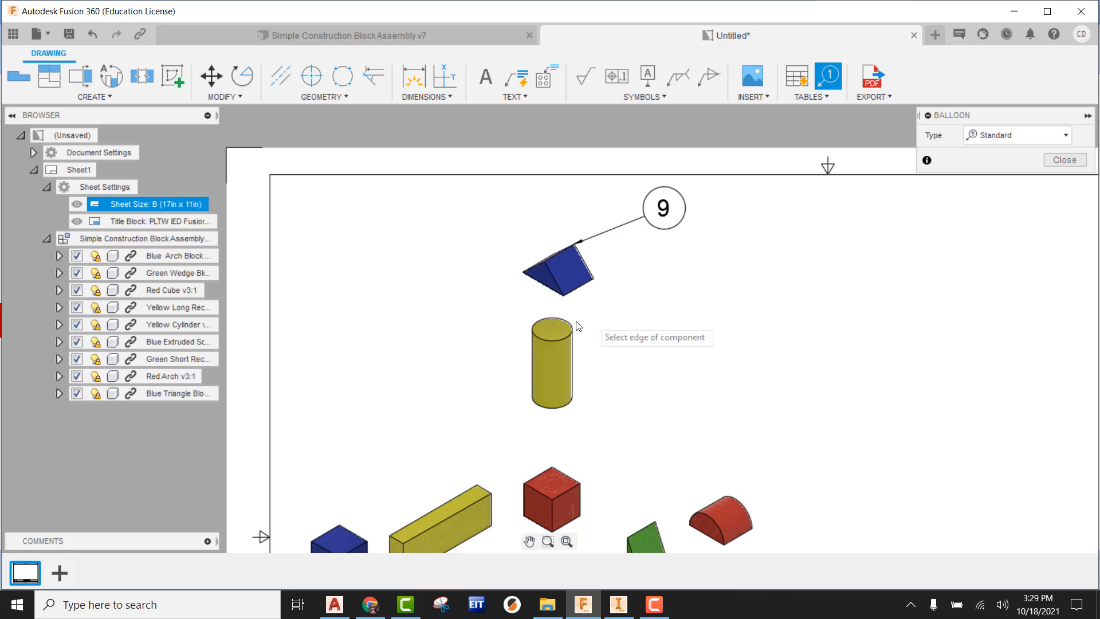
pyautogui.click(533, 323)
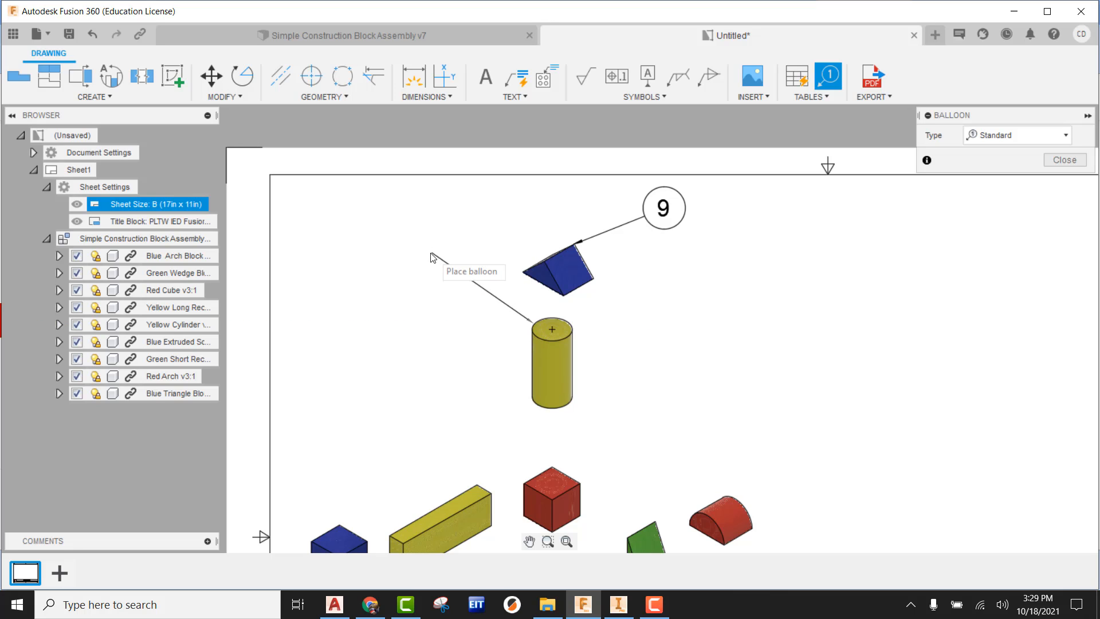
pyautogui.click(433, 254)
# Step: Add balloons above the blue extruded square block and below the front end of the yellow long rectangle block
pyautogui.moveTo(464, 337); pyautogui.dragTo(497, 233, button='middle')
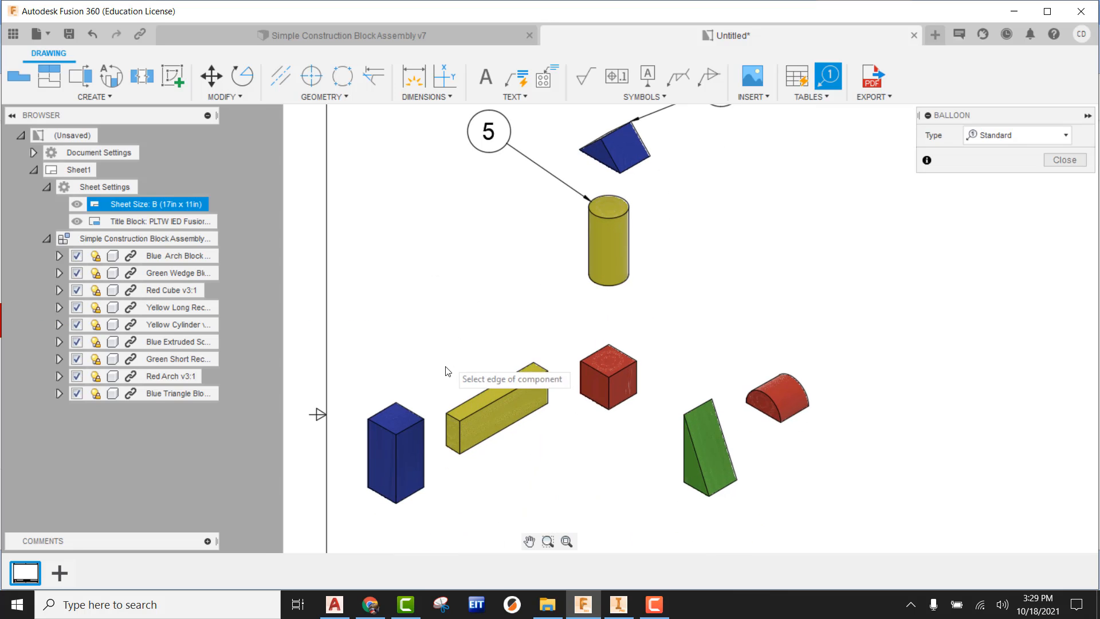
pyautogui.click(395, 401)
pyautogui.click(458, 285)
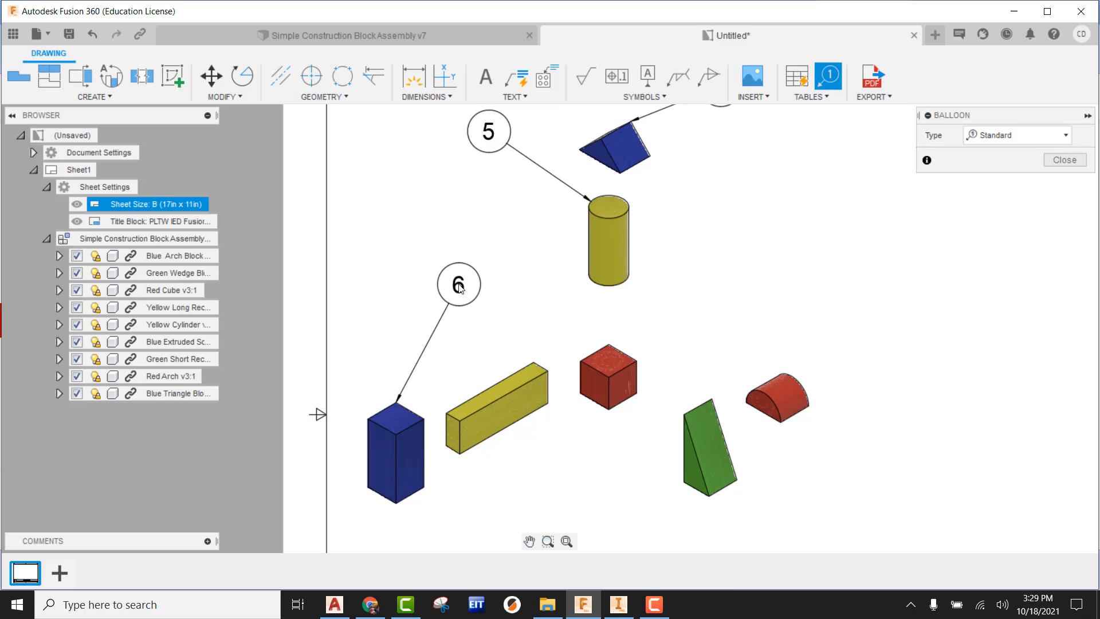
pyautogui.moveTo(532, 367); pyautogui.dragTo(526, 181, button='middle')
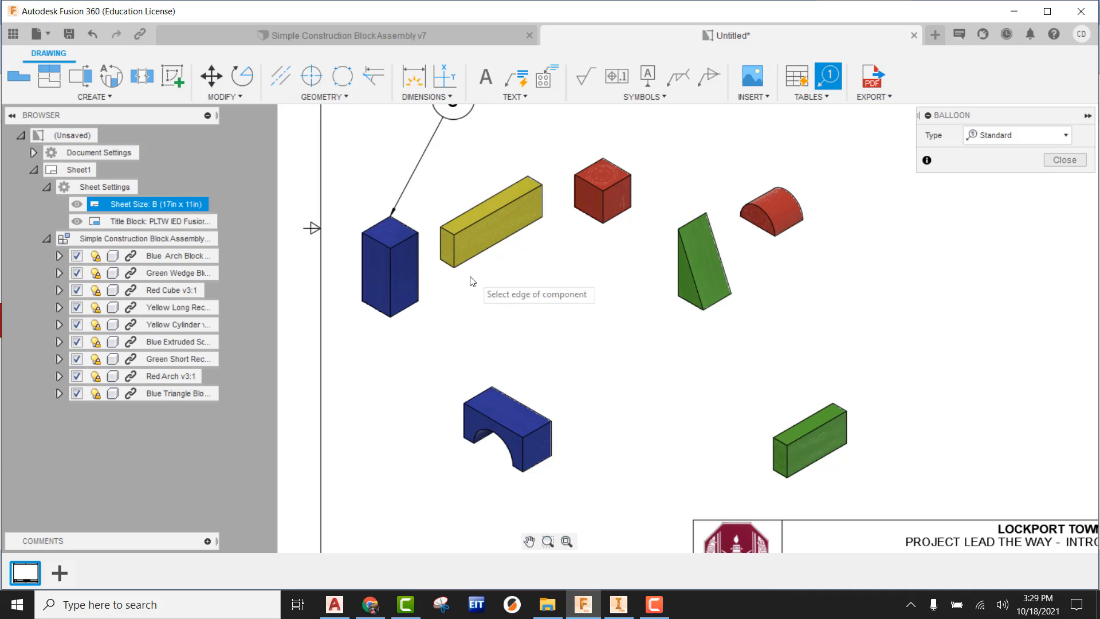
pyautogui.click(455, 272)
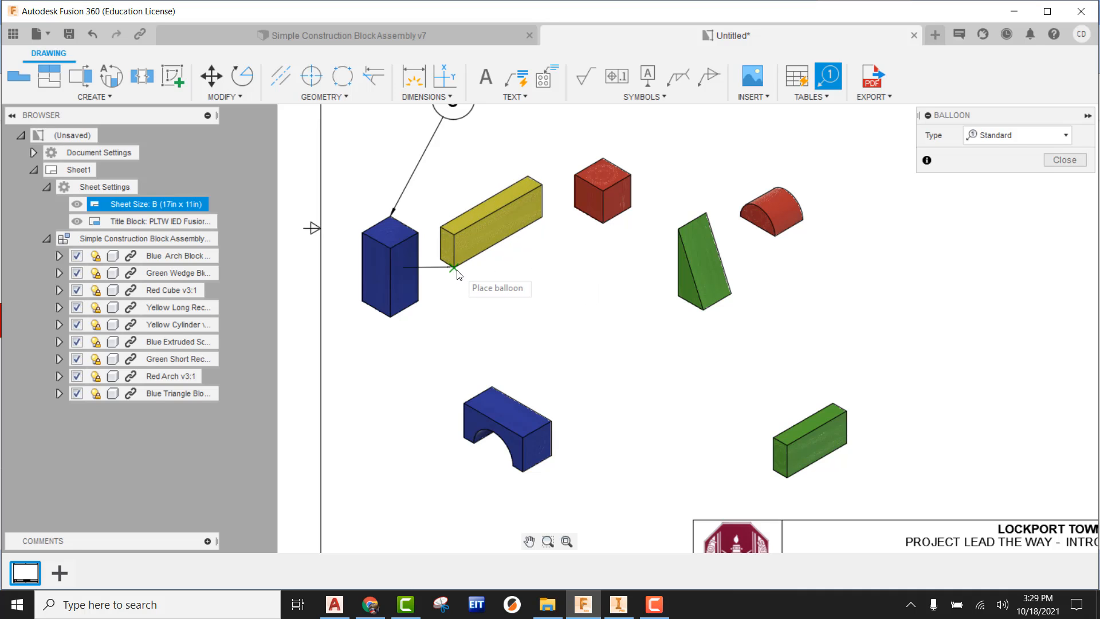
pyautogui.click(433, 348)
# Step: Add balloons to the blue arch block, up and to its right, and the green short rectangle block, up and to its left
pyautogui.click(550, 422)
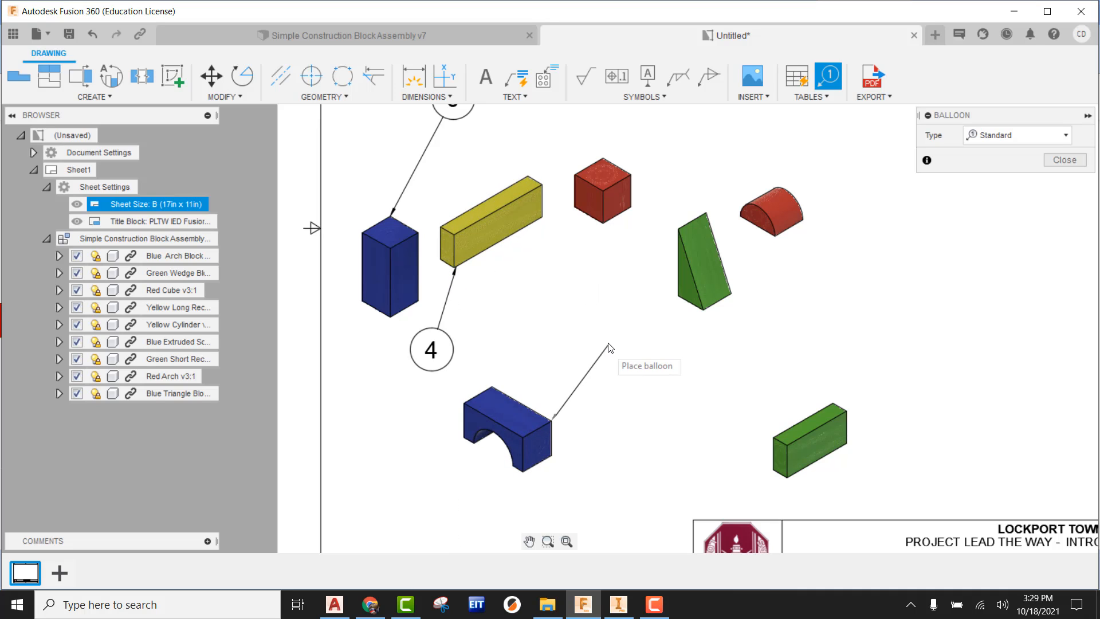
pyautogui.click(610, 345)
pyautogui.moveTo(613, 375); pyautogui.dragTo(490, 347, button='middle')
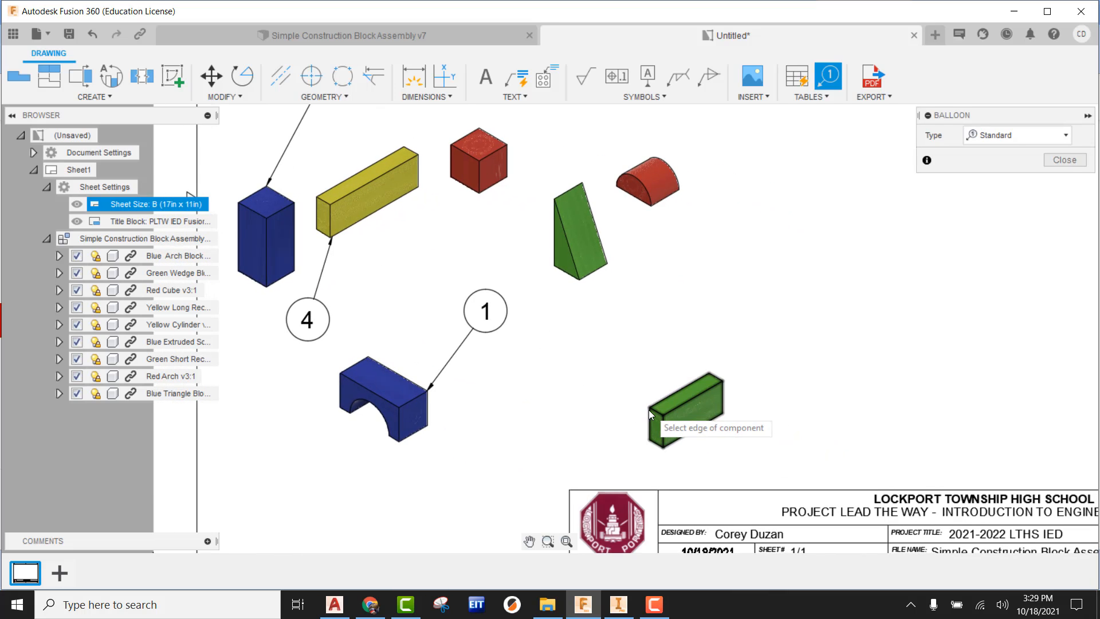
pyautogui.click(649, 409)
pyautogui.click(577, 361)
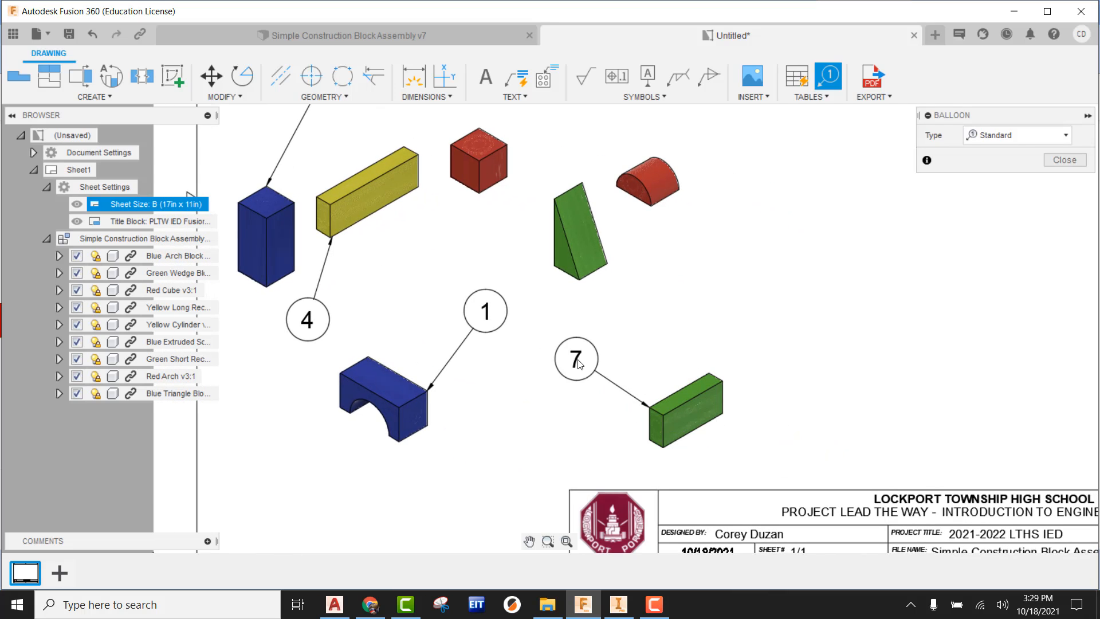
# Step: Add balloons to the green wedge's lower-right corner, below it, and to the red arch's top edge, up and to its left
pyautogui.click(610, 268)
pyautogui.click(659, 326)
pyautogui.moveTo(664, 174); pyautogui.dragTo(604, 345, button='middle')
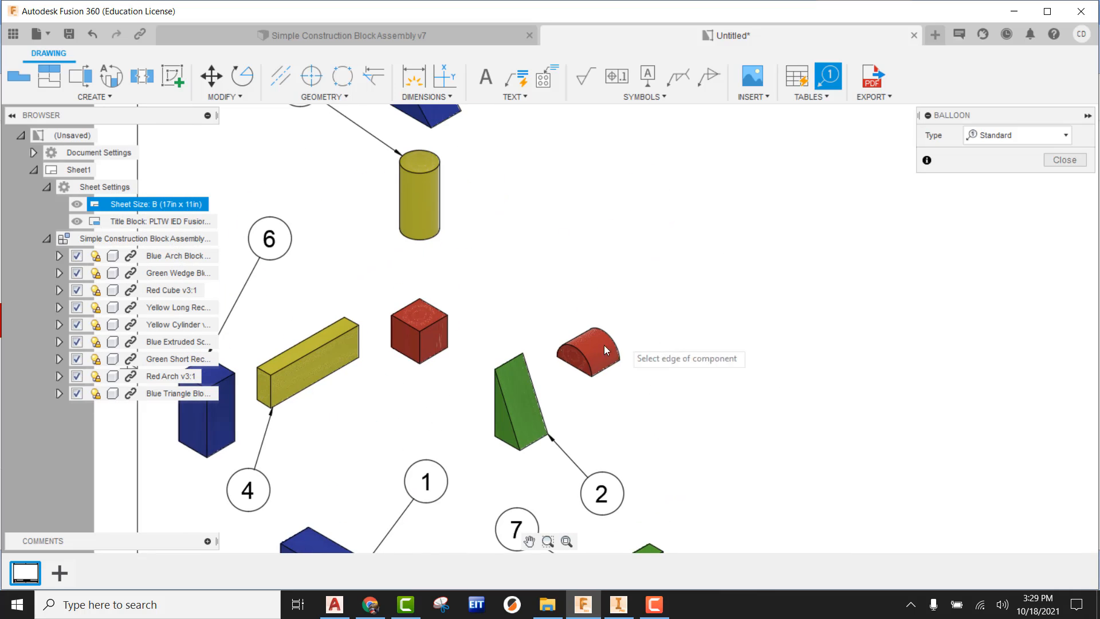
pyautogui.click(590, 330)
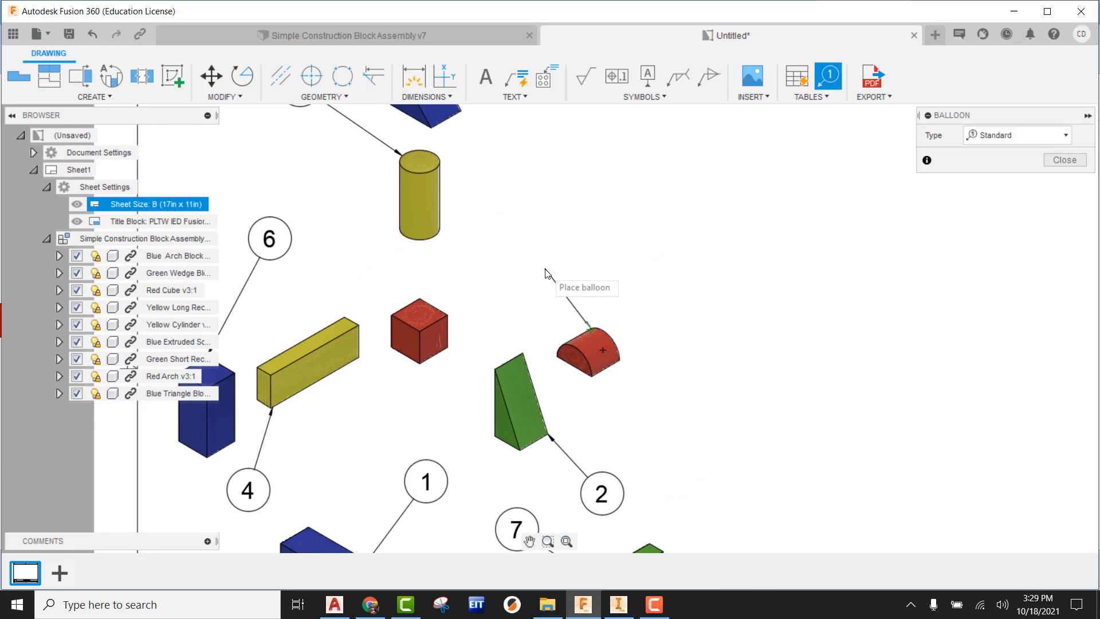
pyautogui.click(544, 270)
# Step: Attach a balloon to the red cube's top corner, placed up and to its right, and finish ballooning
pyautogui.click(423, 298)
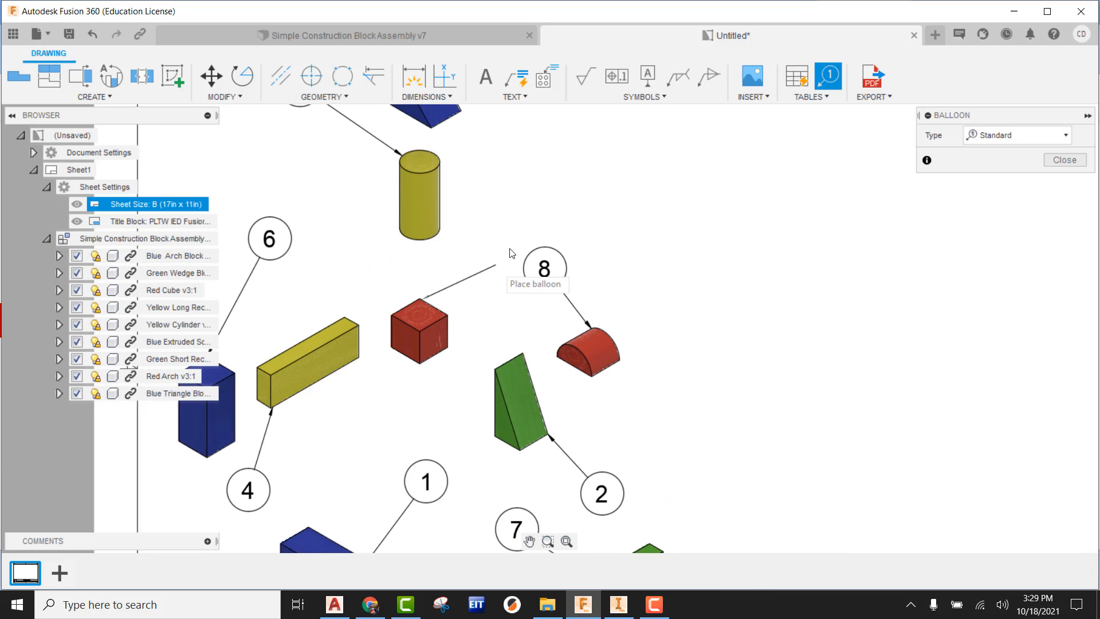
pyautogui.click(490, 236)
pyautogui.scroll(-3, 614, 302)
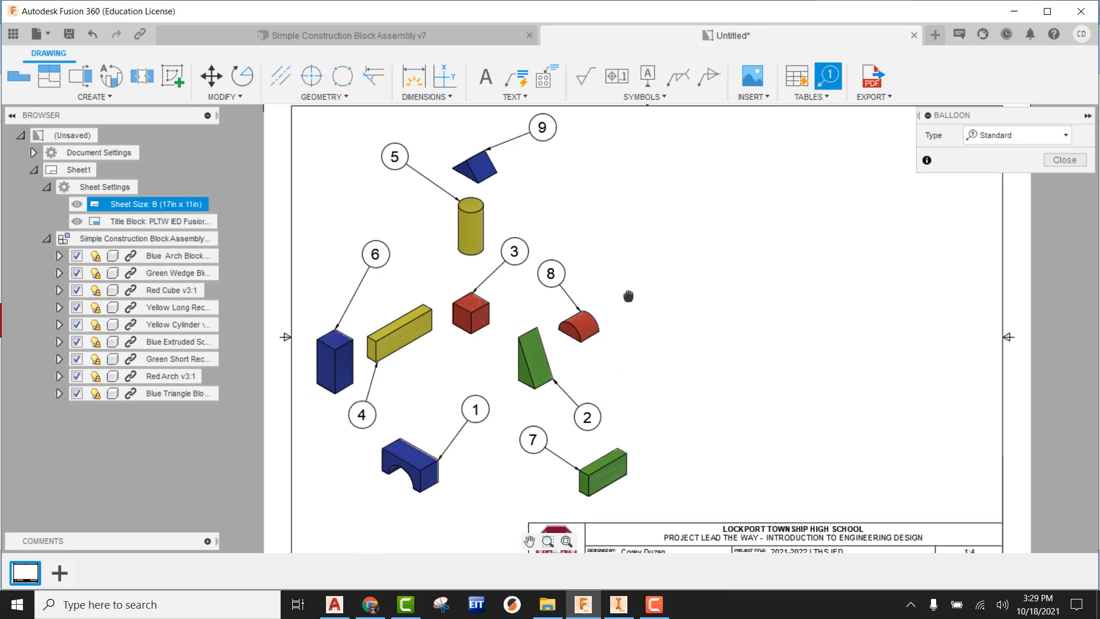
pyautogui.moveTo(629, 304)
pyautogui.mouseDown(button='middle')
pyautogui.moveTo(562, 259)
pyautogui.moveTo(524, 350)
pyautogui.mouseUp(button='middle')
pyautogui.scroll(-2, 565, 287)
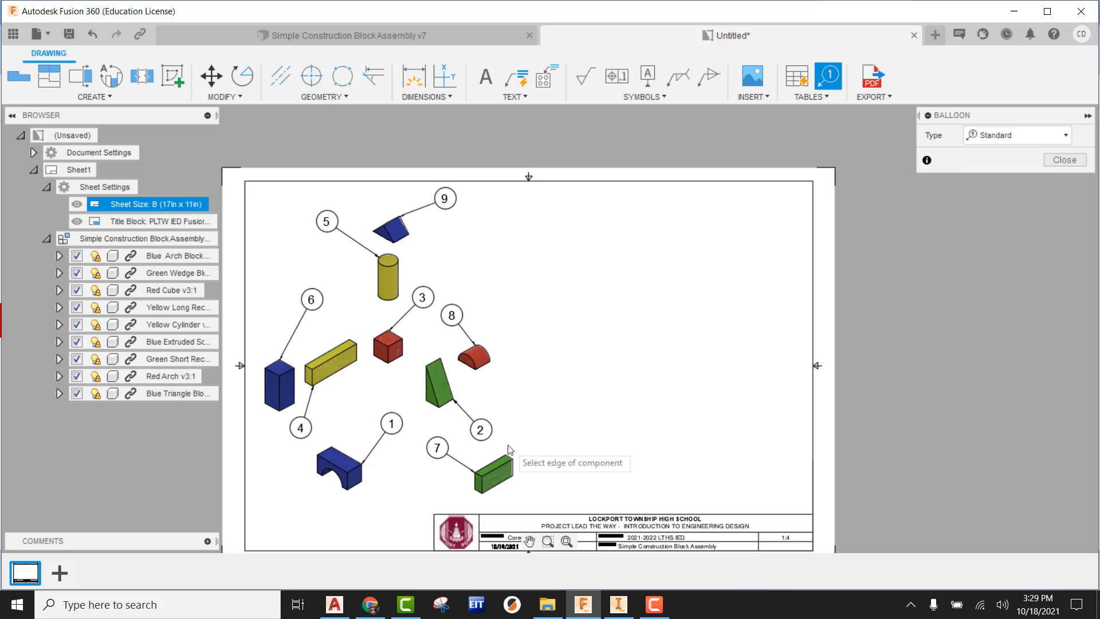
pyautogui.press('Escape')
# Step: Insert an automatic parts list table anchored at the upper-right corner of the sheet border
pyautogui.moveTo(590, 338); pyautogui.dragTo(634, 292, button='middle')
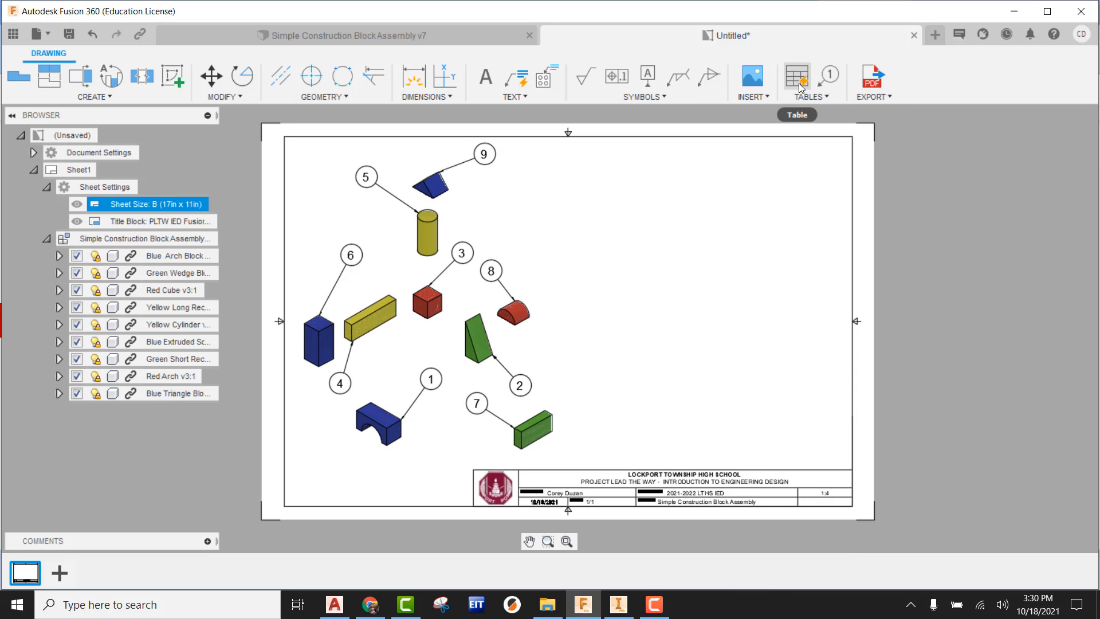
pyautogui.click(800, 84)
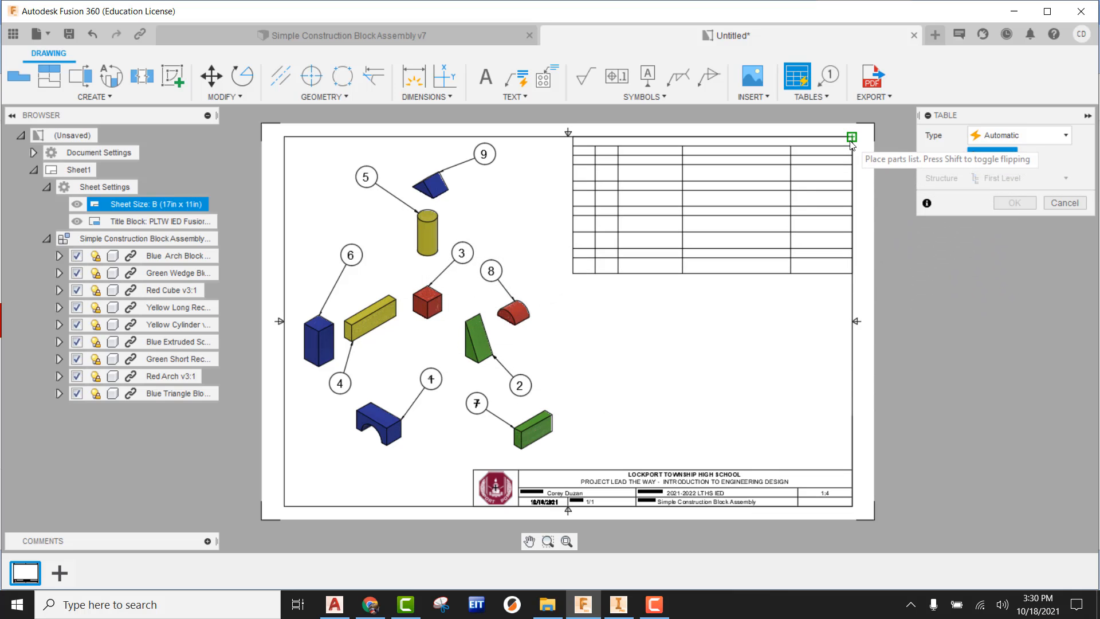
pyautogui.click(852, 139)
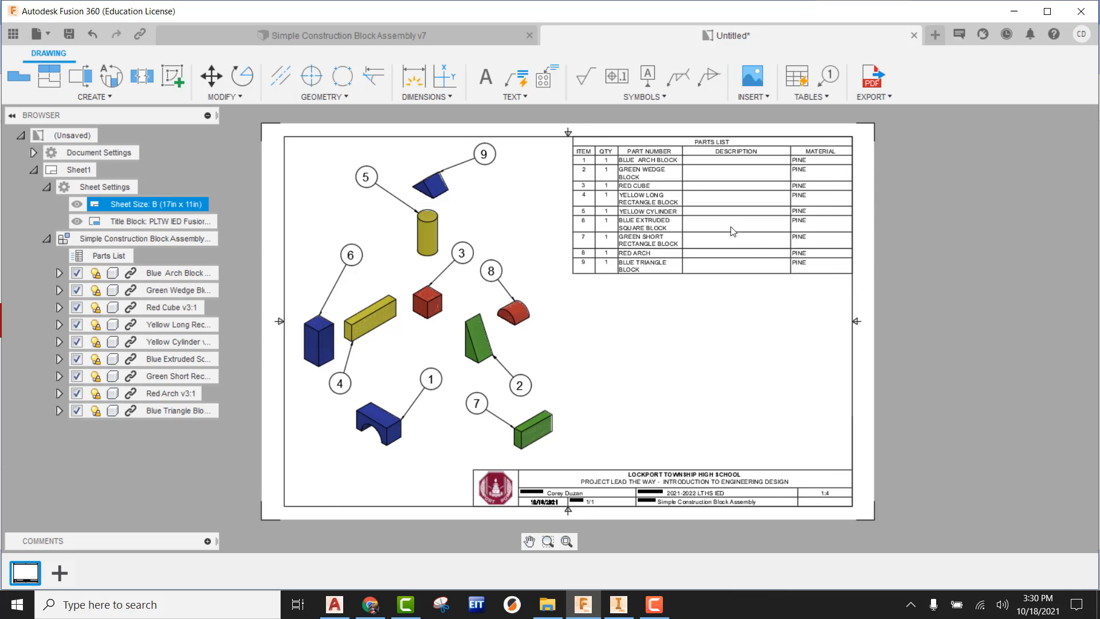
# Step: Widen the parts list's Item, Qty and Description columns by moving the table's left edge and column dividers
pyautogui.scroll(5, 732, 231)
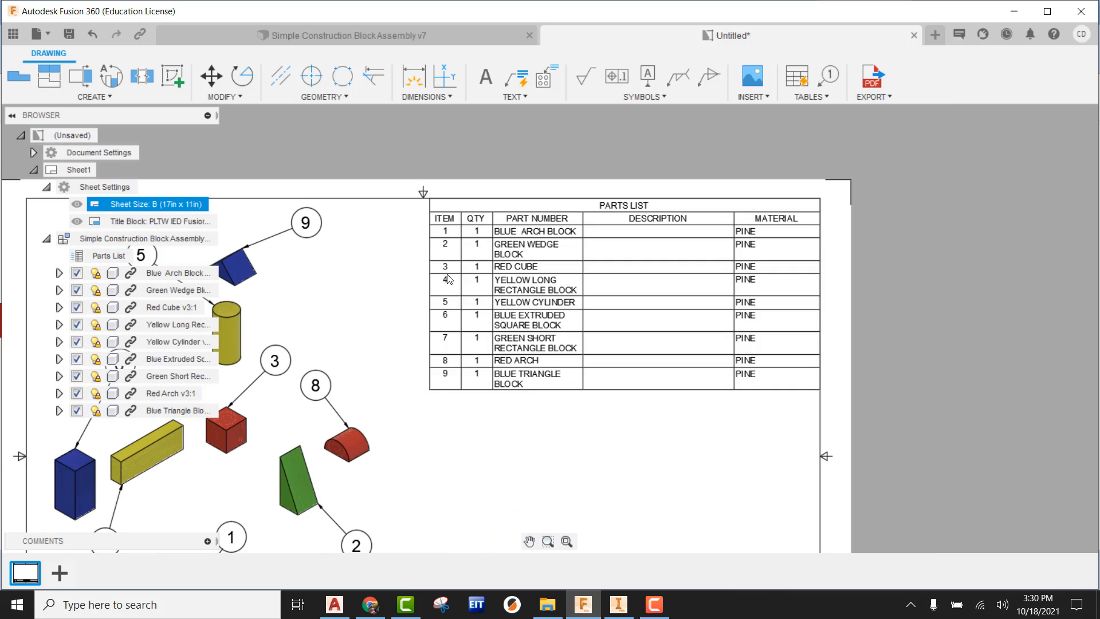
pyautogui.scroll(1, 448, 279)
pyautogui.click(429, 197)
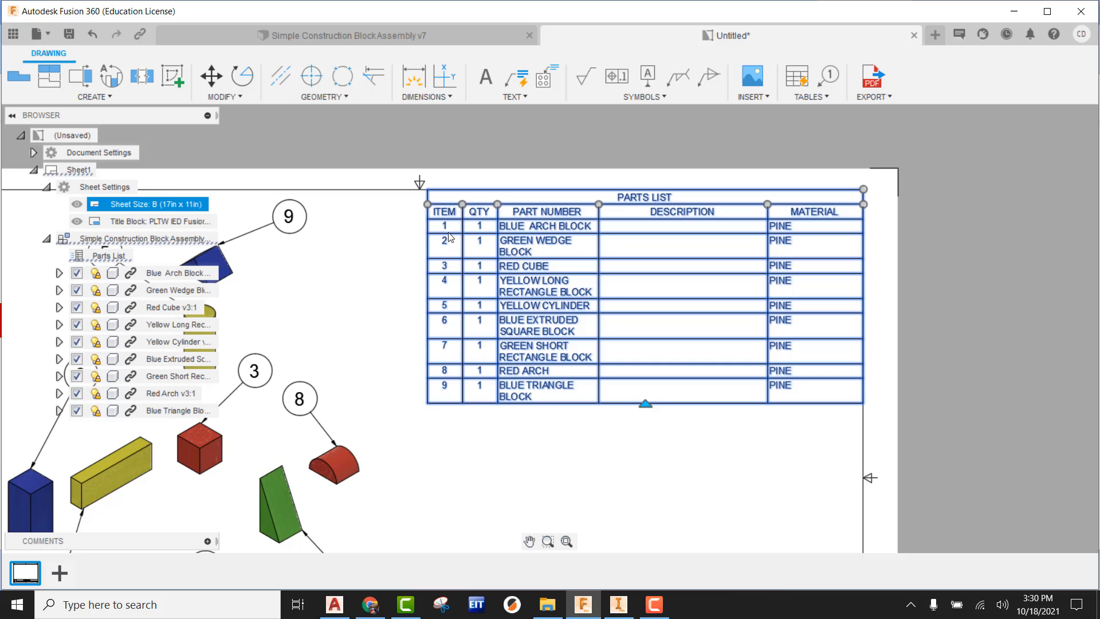
pyautogui.moveTo(428, 205); pyautogui.dragTo(359, 205)
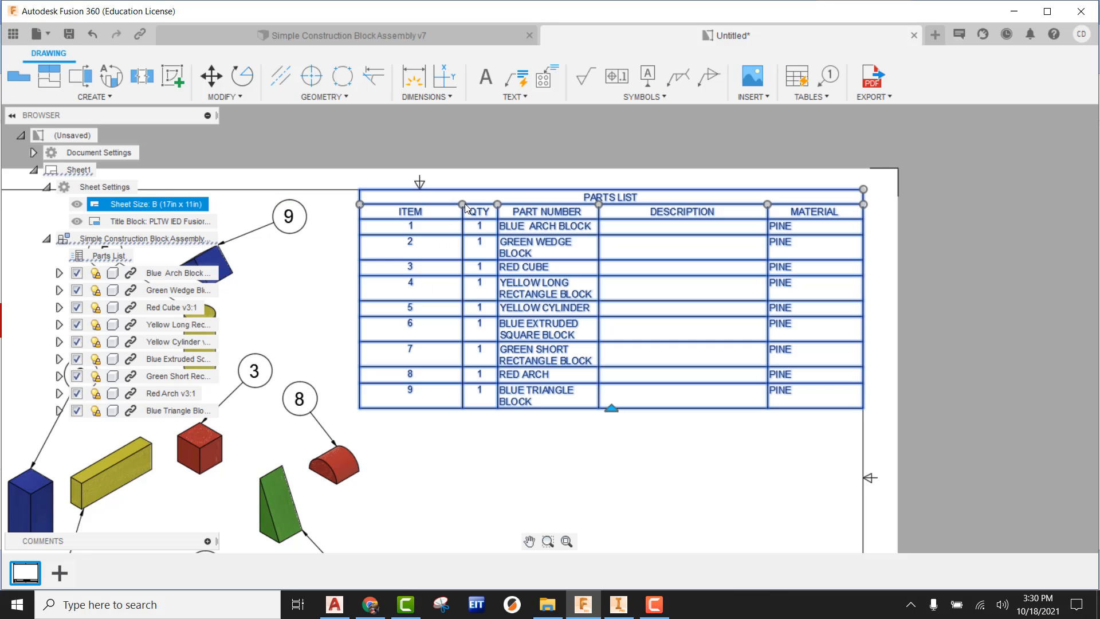
pyautogui.moveTo(463, 204); pyautogui.dragTo(414, 204)
pyautogui.moveTo(498, 205); pyautogui.dragTo(464, 205)
pyautogui.moveTo(599, 205); pyautogui.dragTo(565, 204)
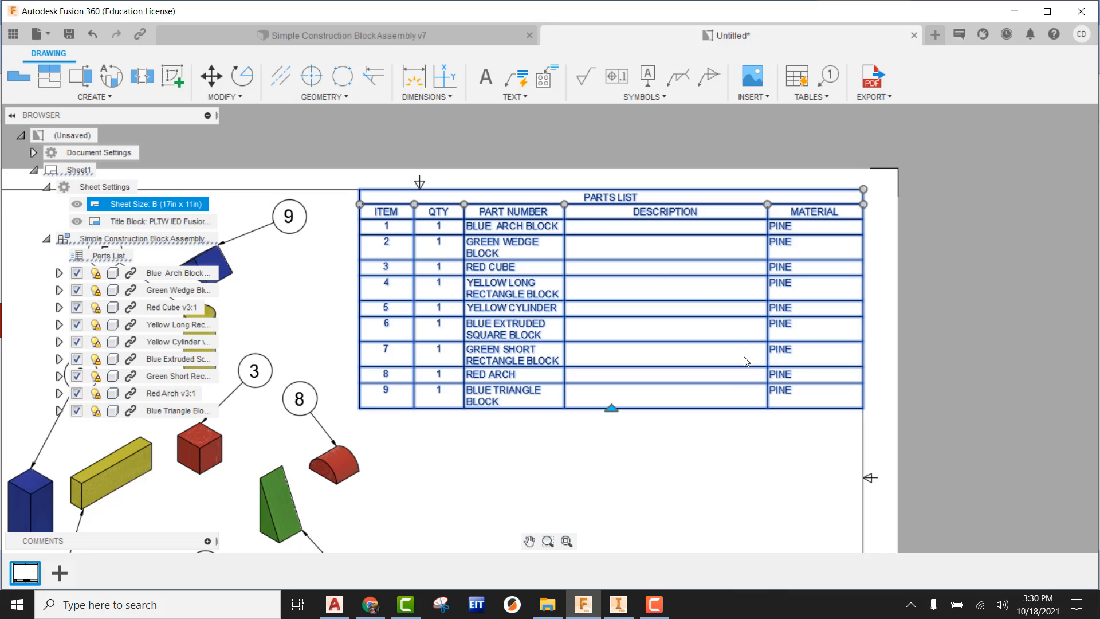
pyautogui.click(670, 437)
pyautogui.press('Escape')
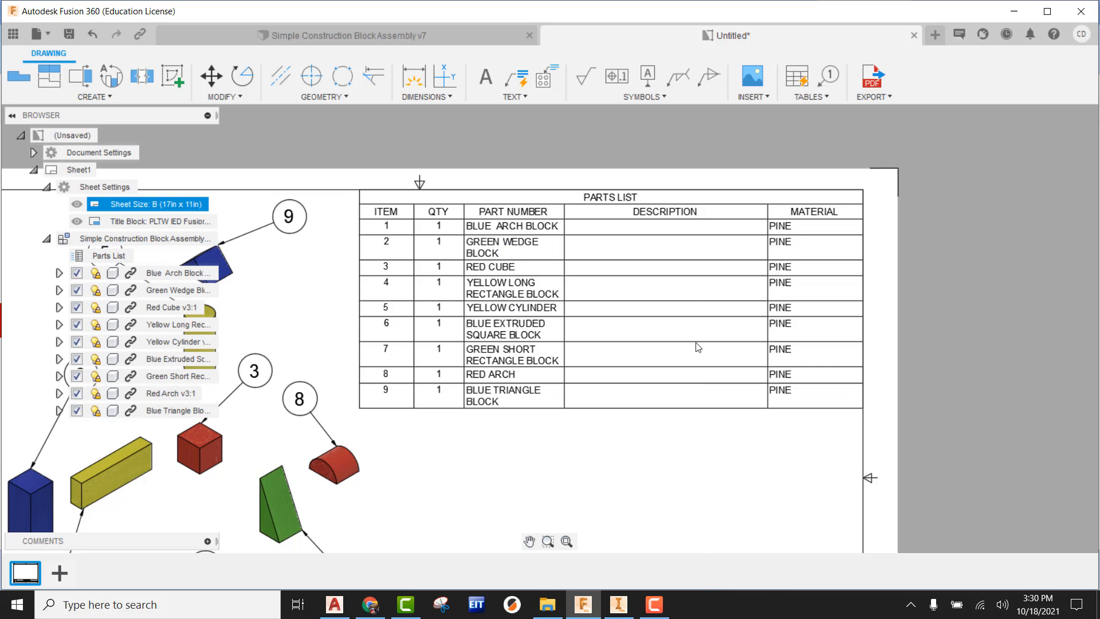
# Step: Edit the parts list columns to remove Description and add Mass
pyautogui.doubleClick(675, 201)
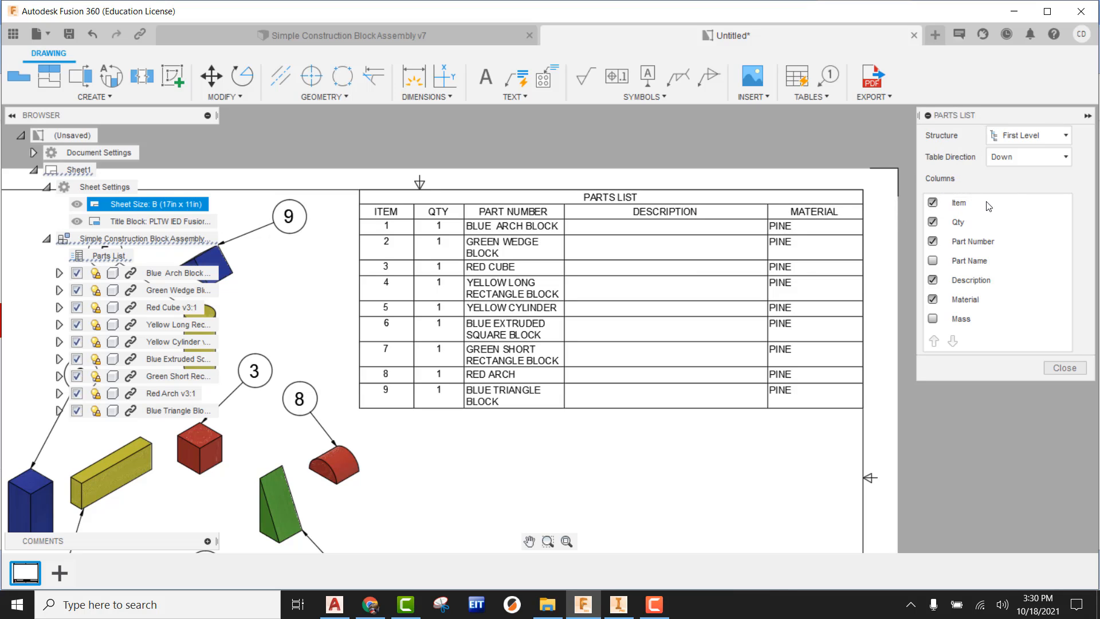
pyautogui.click(933, 281)
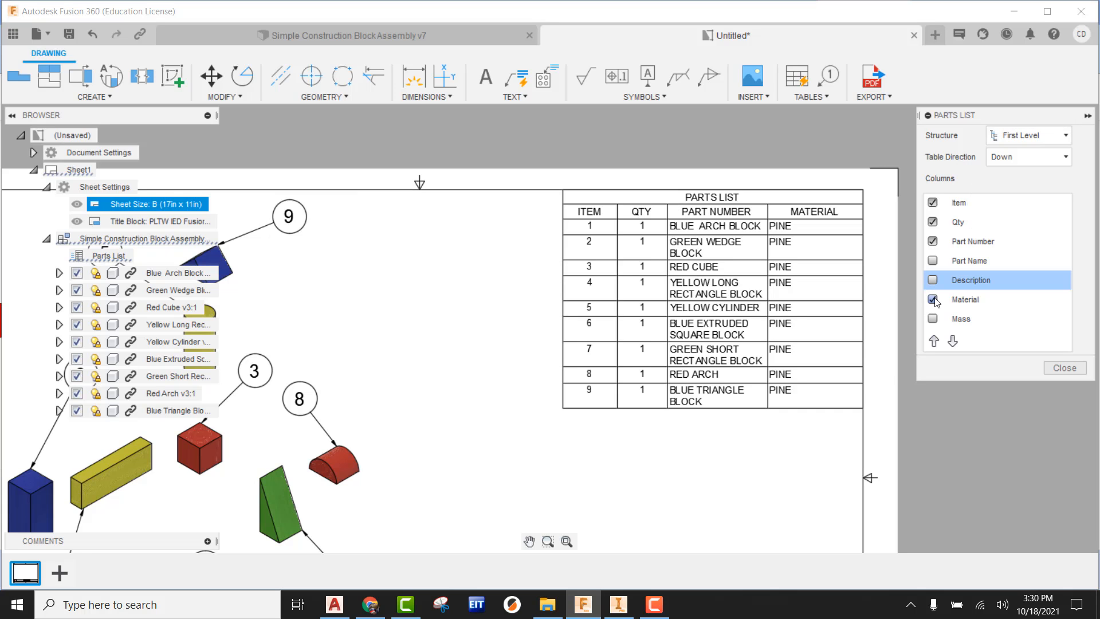
pyautogui.click(933, 318)
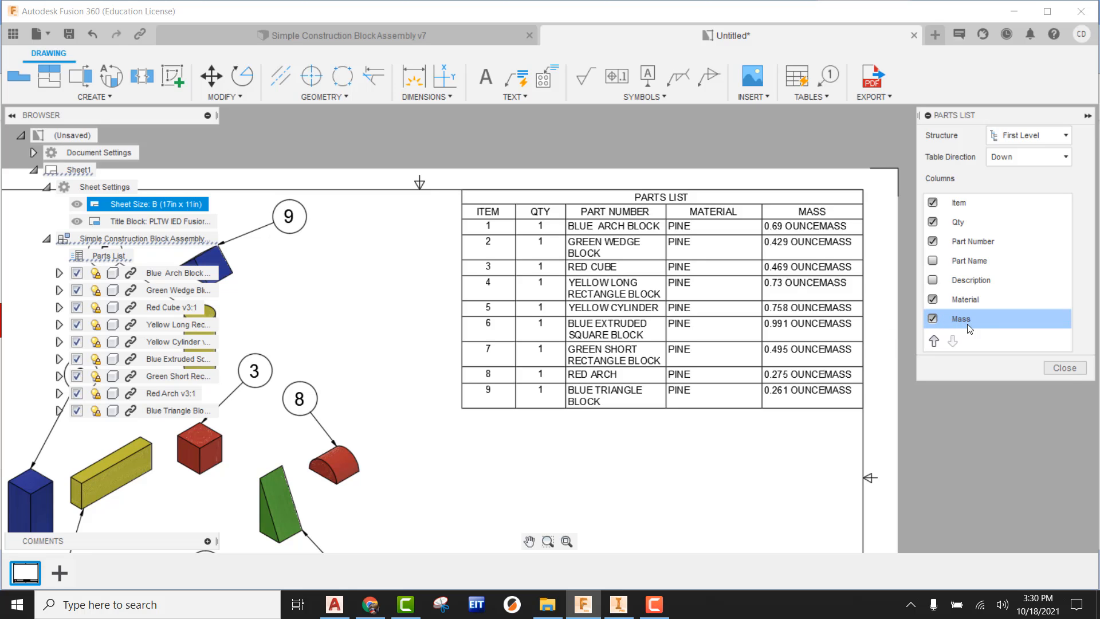
pyautogui.click(1066, 368)
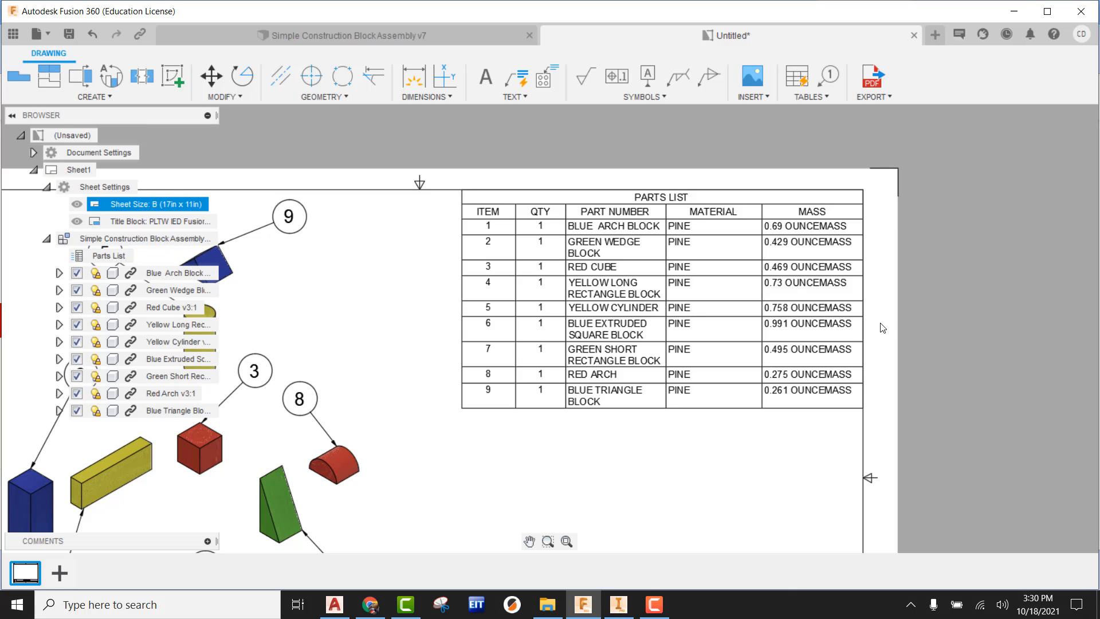
# Step: Resize the parts list columns, widening Part Number until every name fits on one line and narrowing Item, Qty and Material
pyautogui.click(684, 223)
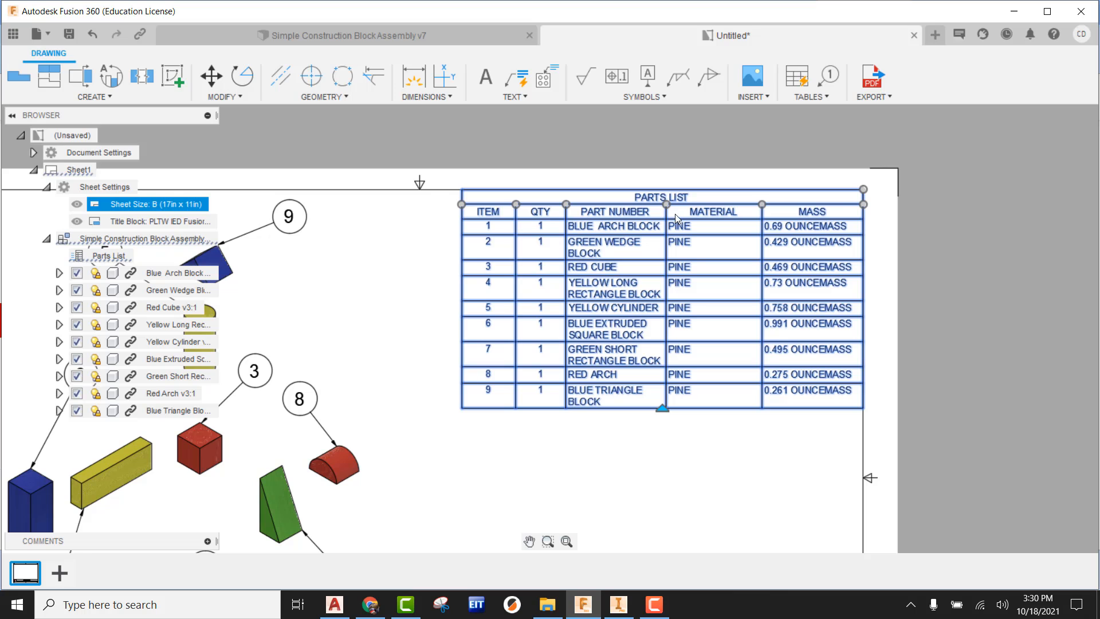
pyautogui.moveTo(667, 204); pyautogui.dragTo(705, 204)
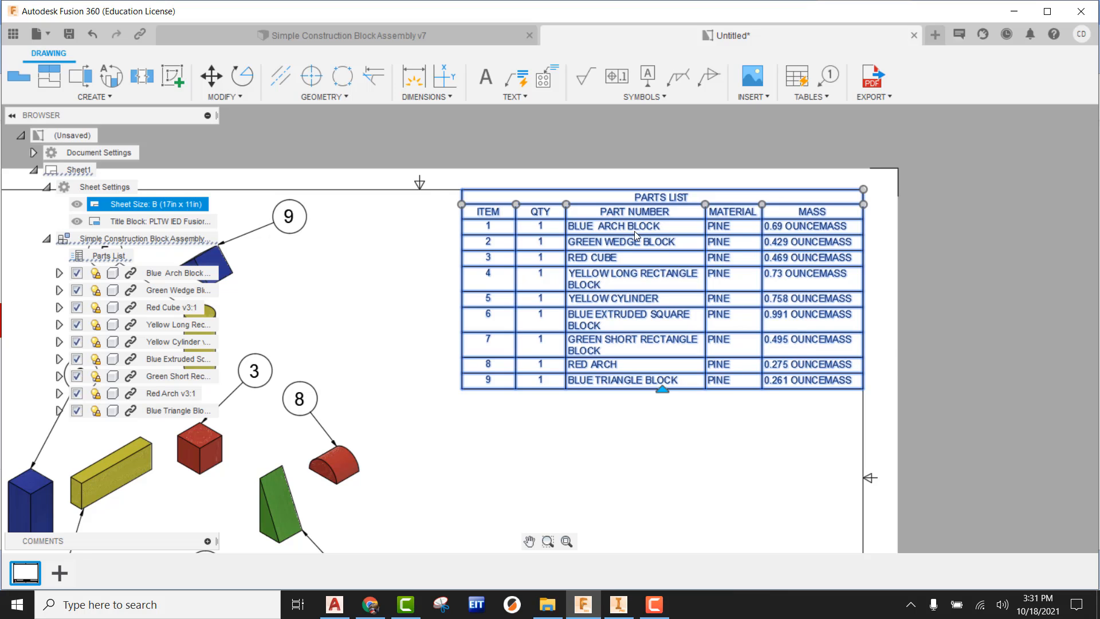
pyautogui.moveTo(566, 204); pyautogui.dragTo(423, 204)
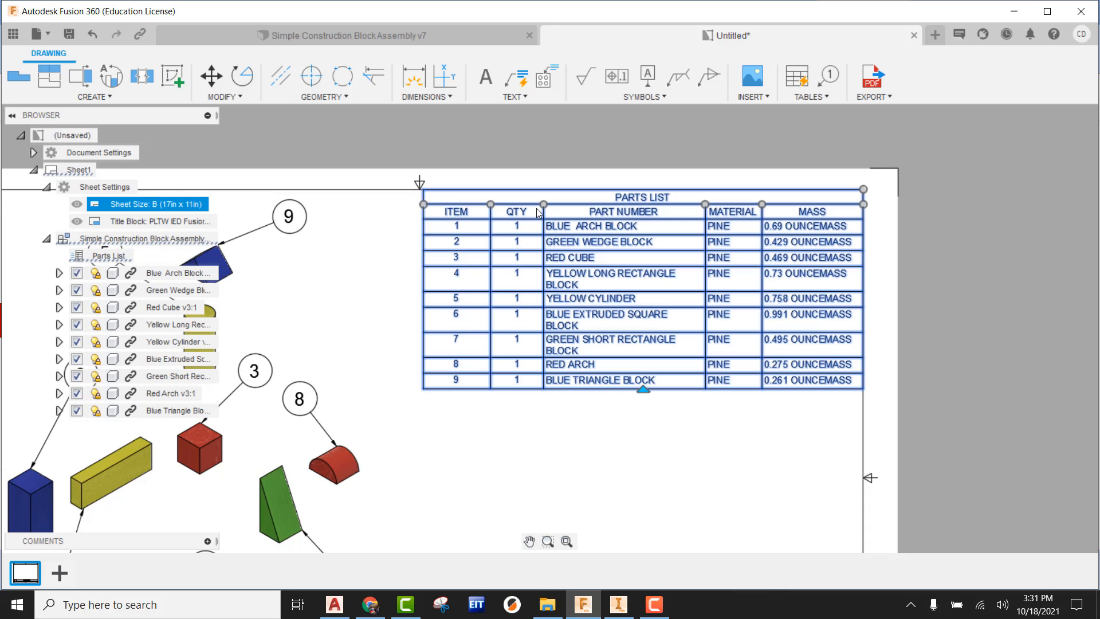
pyautogui.moveTo(544, 204)
pyautogui.mouseDown()
pyautogui.moveTo(456, 204)
pyautogui.moveTo(536, 213)
pyautogui.mouseUp()
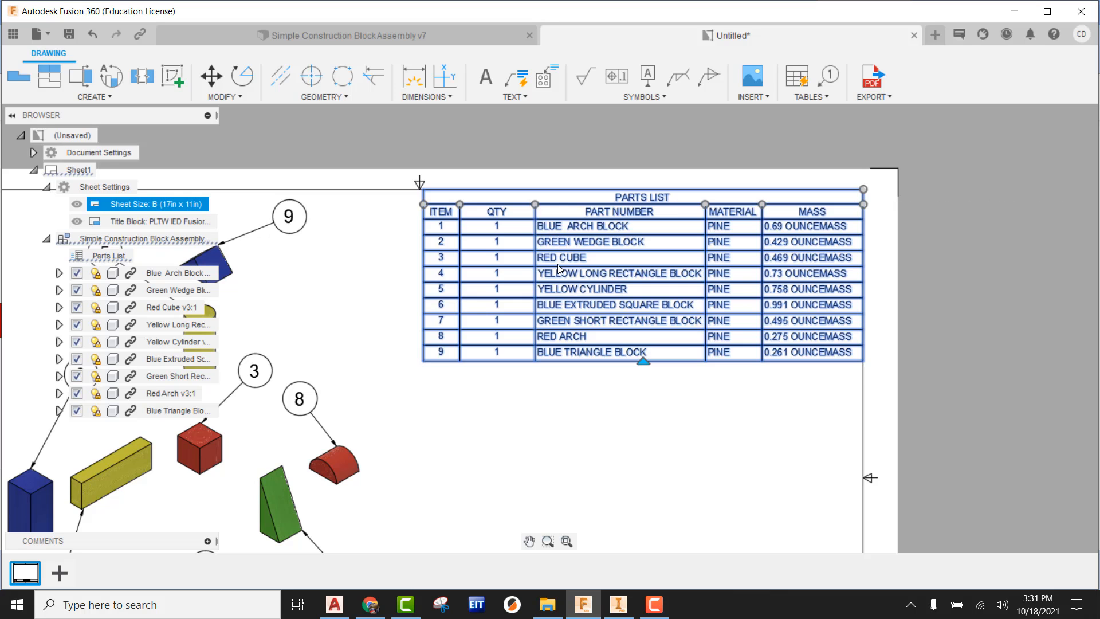
pyautogui.moveTo(460, 204)
pyautogui.mouseDown()
pyautogui.moveTo(486, 204)
pyautogui.moveTo(440, 205)
pyautogui.moveTo(451, 205)
pyautogui.mouseUp()
pyautogui.press('Escape')
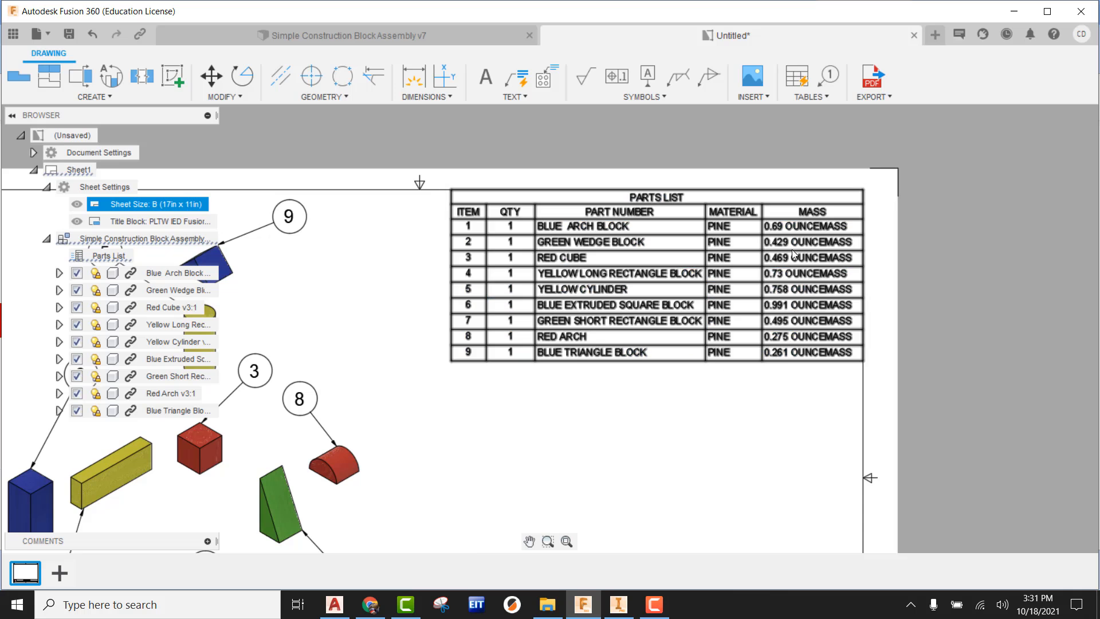
# Step: Examine the parts list's item numbers, names, materials and masses against the ballooned parts in the exploded view
pyautogui.scroll(-2, 795, 245)
pyautogui.moveTo(729, 345); pyautogui.dragTo(813, 283, button='middle')
pyautogui.scroll(1, 813, 283)
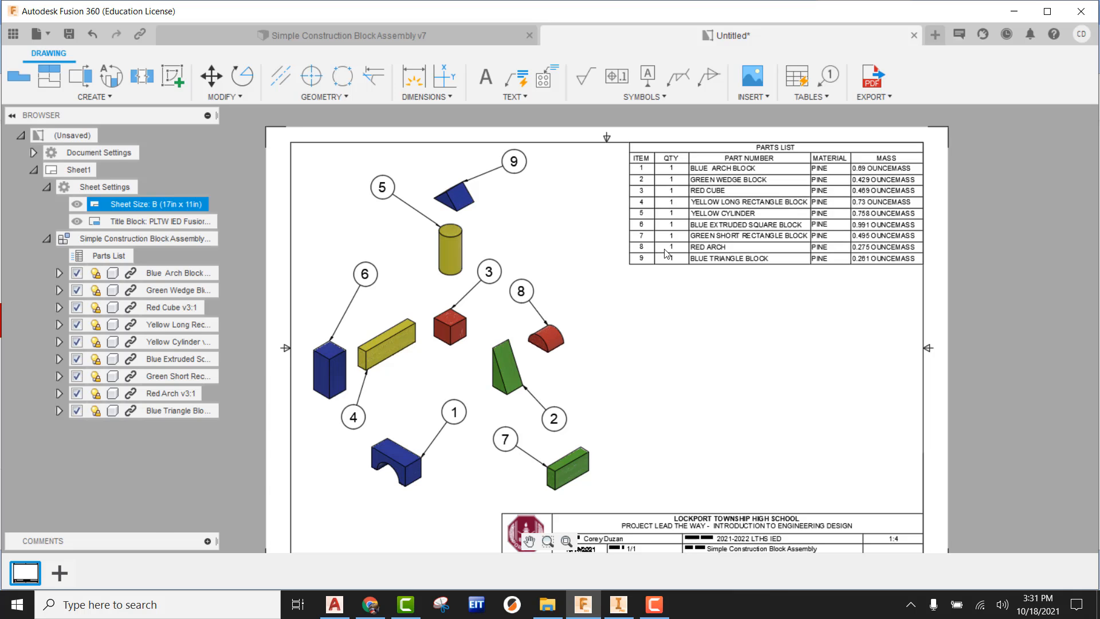
pyautogui.scroll(2, 653, 152)
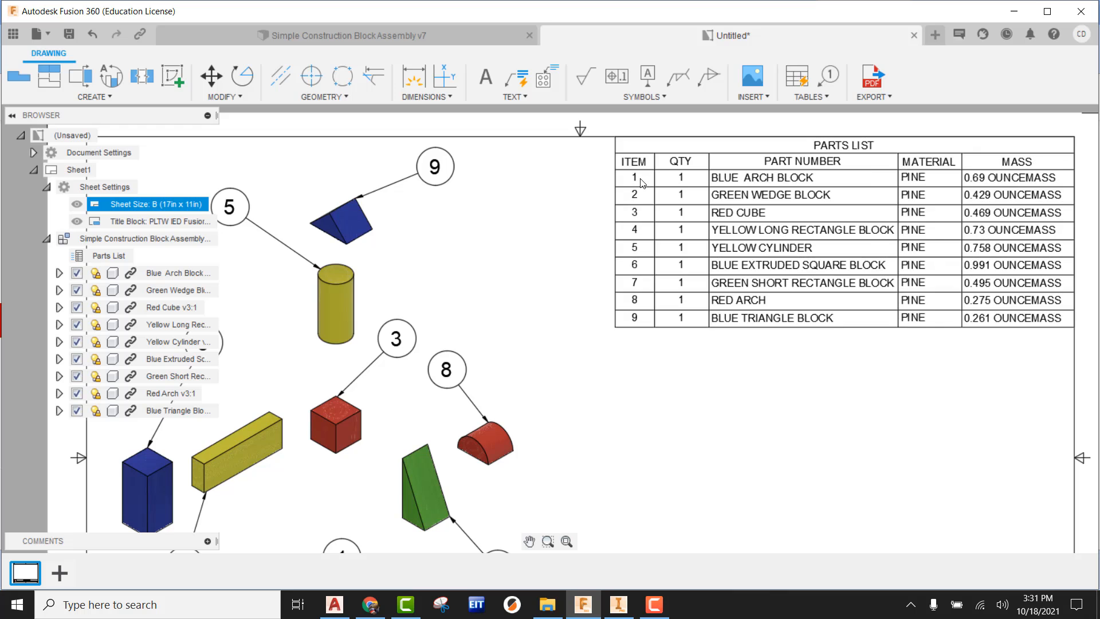
pyautogui.scroll(-1, 642, 182)
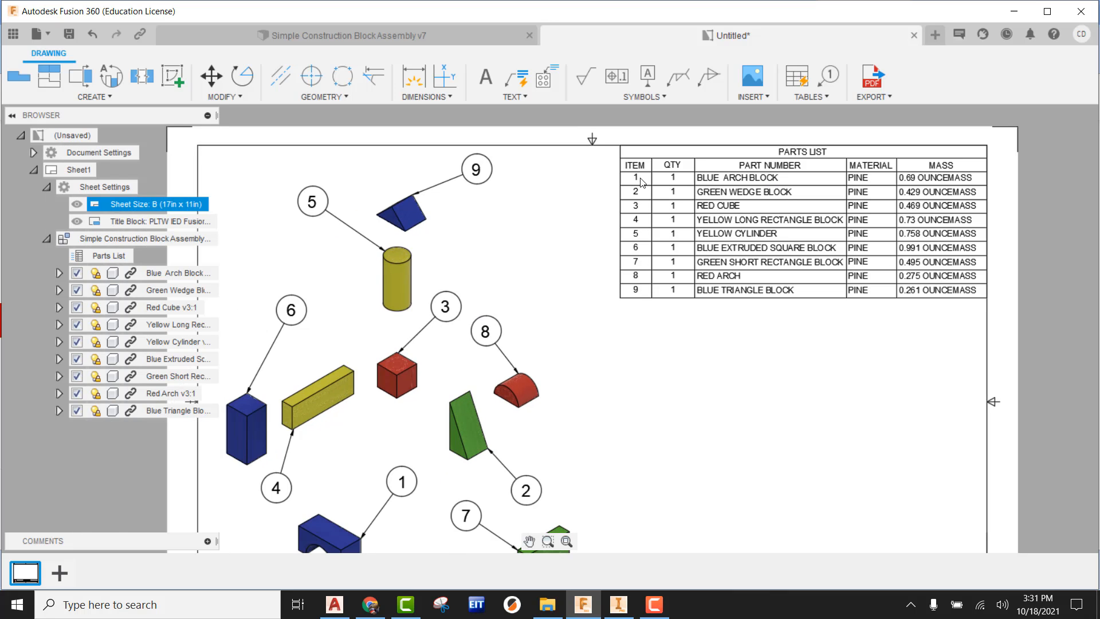
pyautogui.moveTo(447, 392); pyautogui.dragTo(464, 299, button='middle')
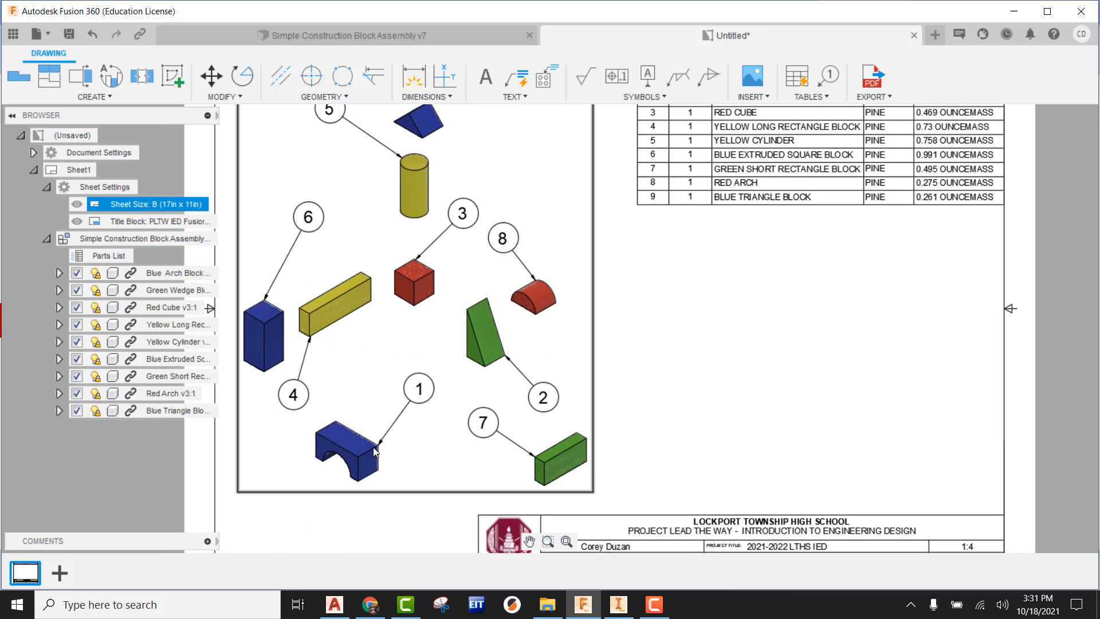
pyautogui.moveTo(373, 447); pyautogui.dragTo(321, 539, button='middle')
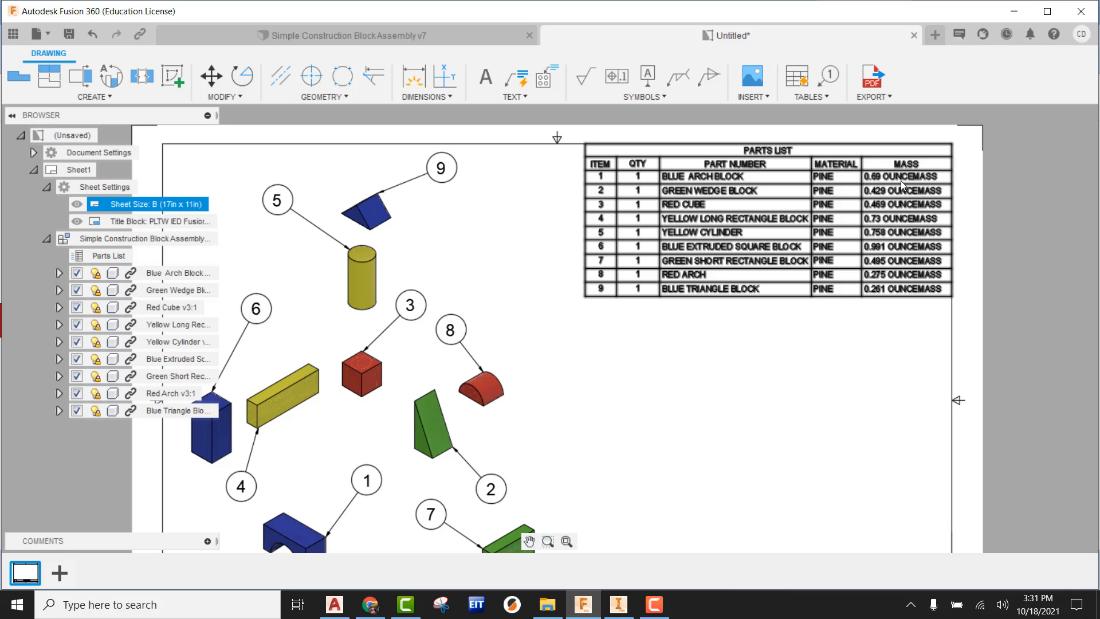
pyautogui.scroll(3, 900, 184)
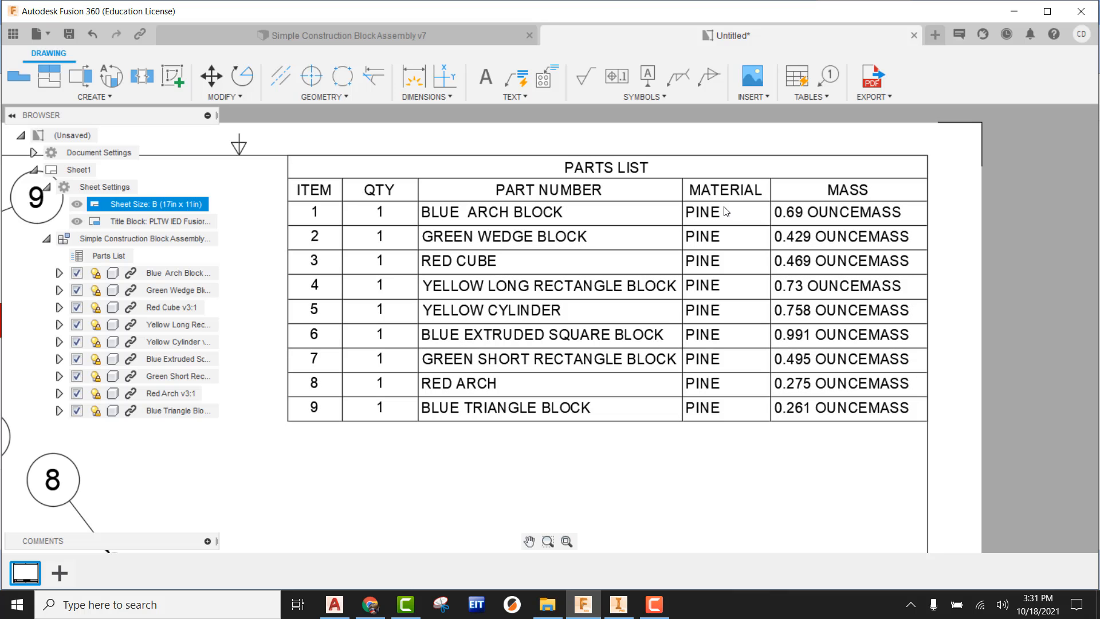
pyautogui.scroll(-3, 731, 225)
pyautogui.moveTo(764, 284); pyautogui.dragTo(947, 218, button='middle')
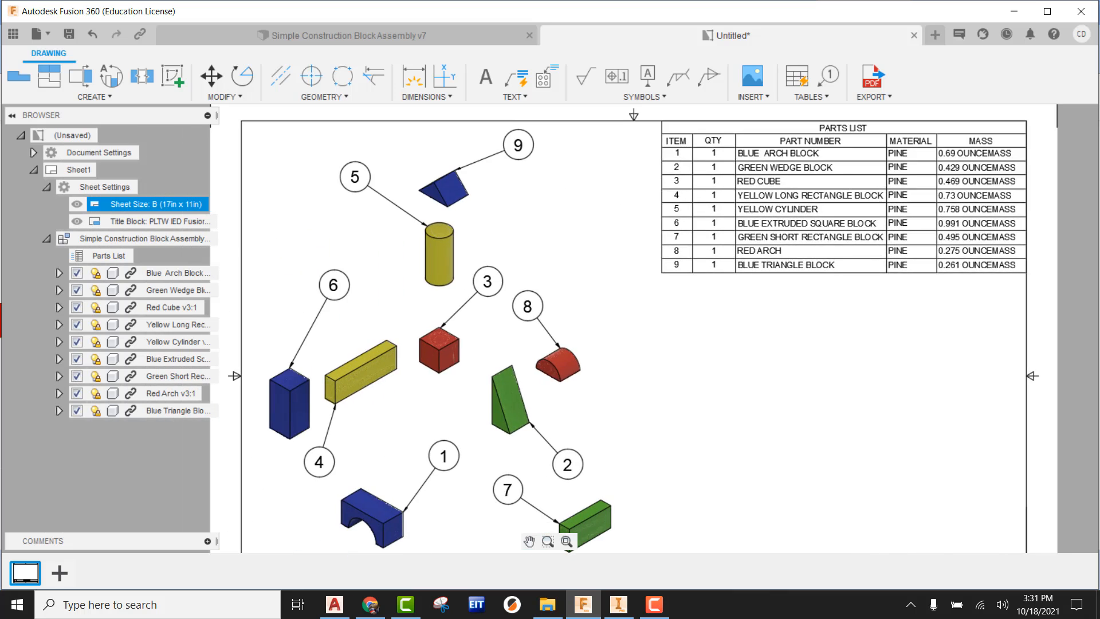
pyautogui.scroll(-1, 935, 232)
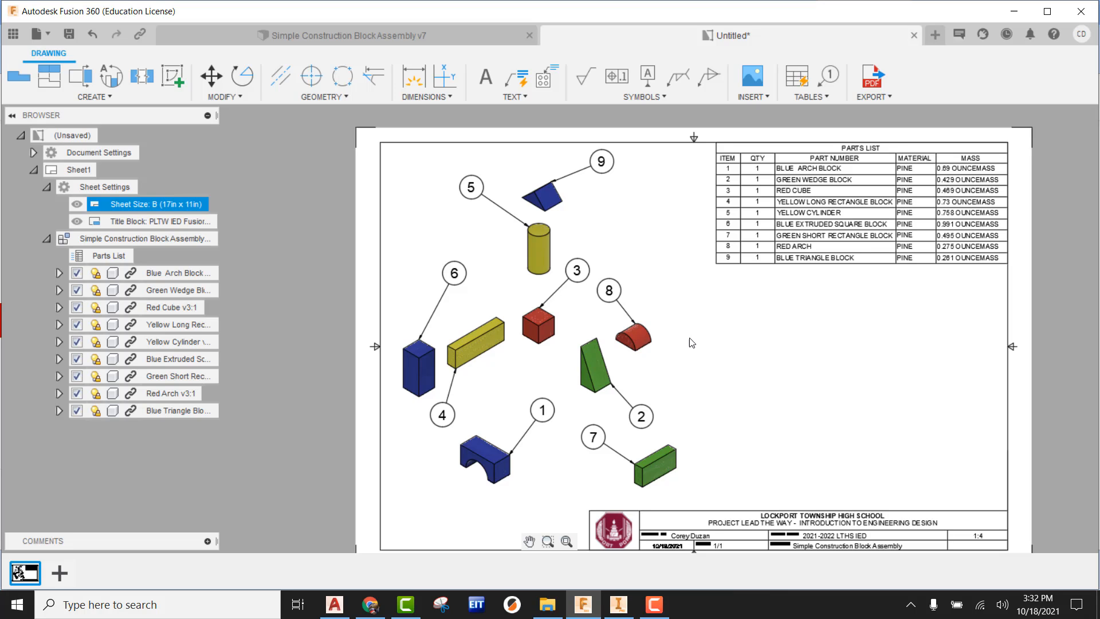
# Step: Place a shaded NE Isometric base view of the assembled model at 1:2 scale below the parts list, beside the exploded view
pyautogui.click(18, 77)
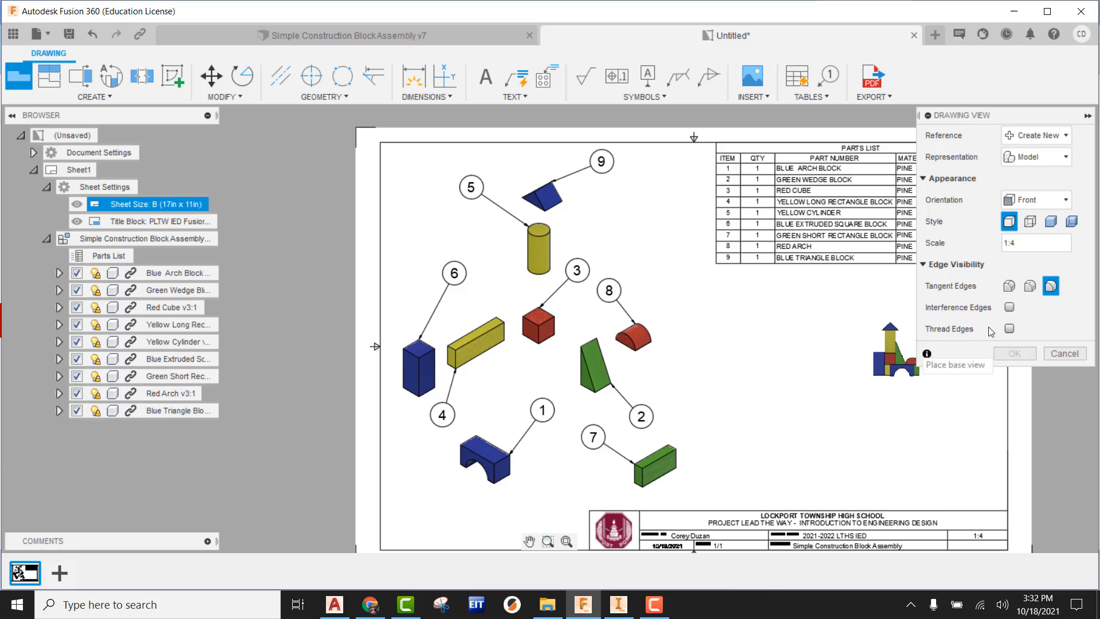
pyautogui.click(1039, 200)
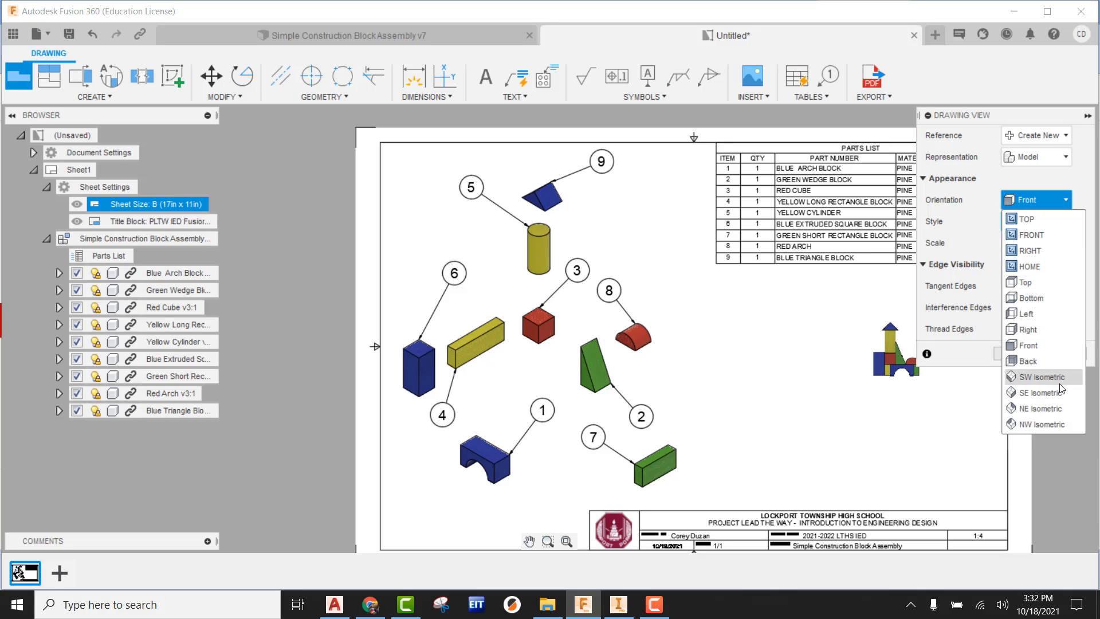
pyautogui.click(1049, 410)
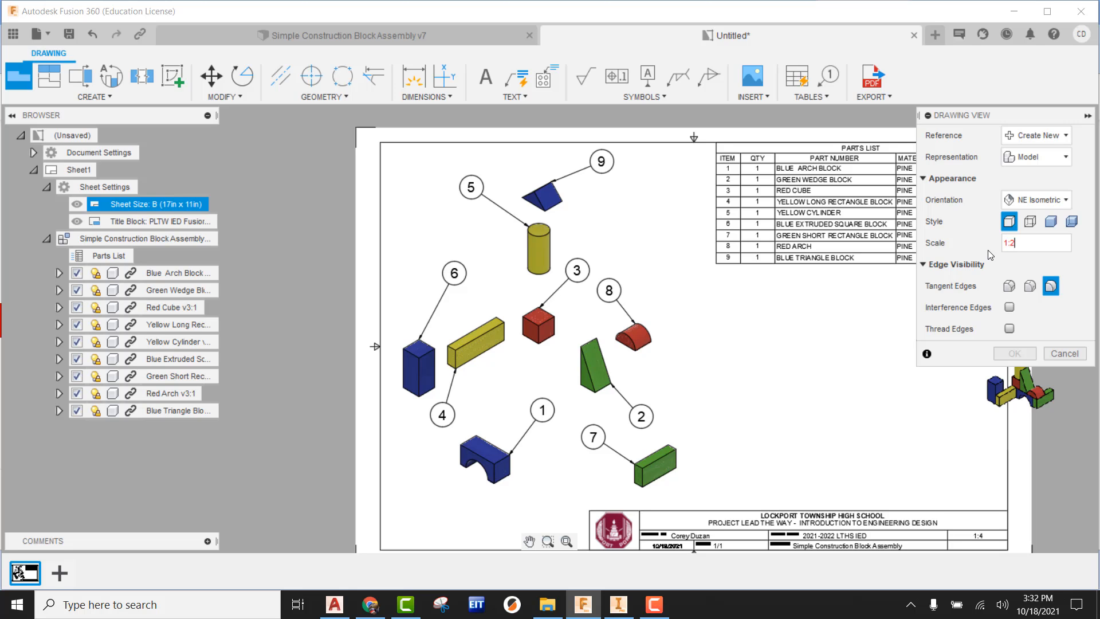
pyautogui.press('Return')
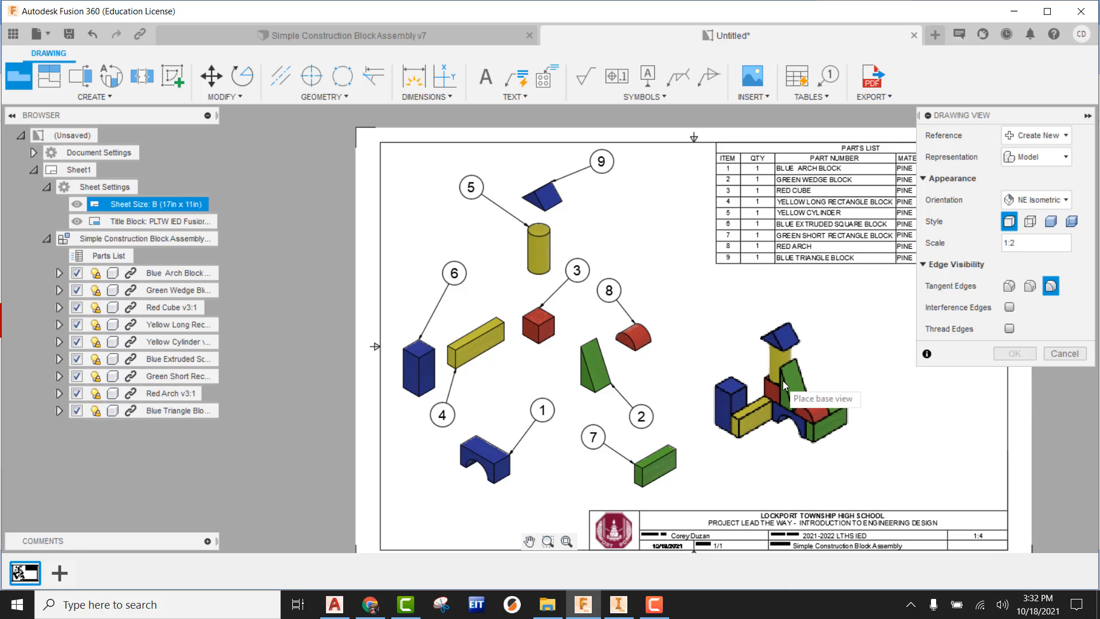
pyautogui.click(786, 382)
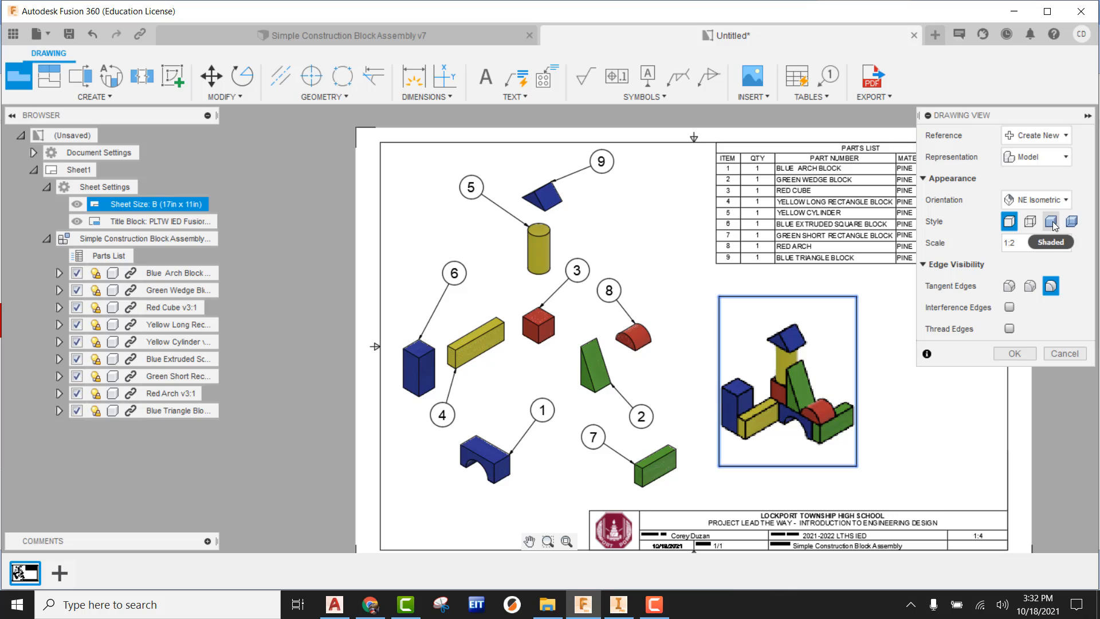
pyautogui.click(1017, 354)
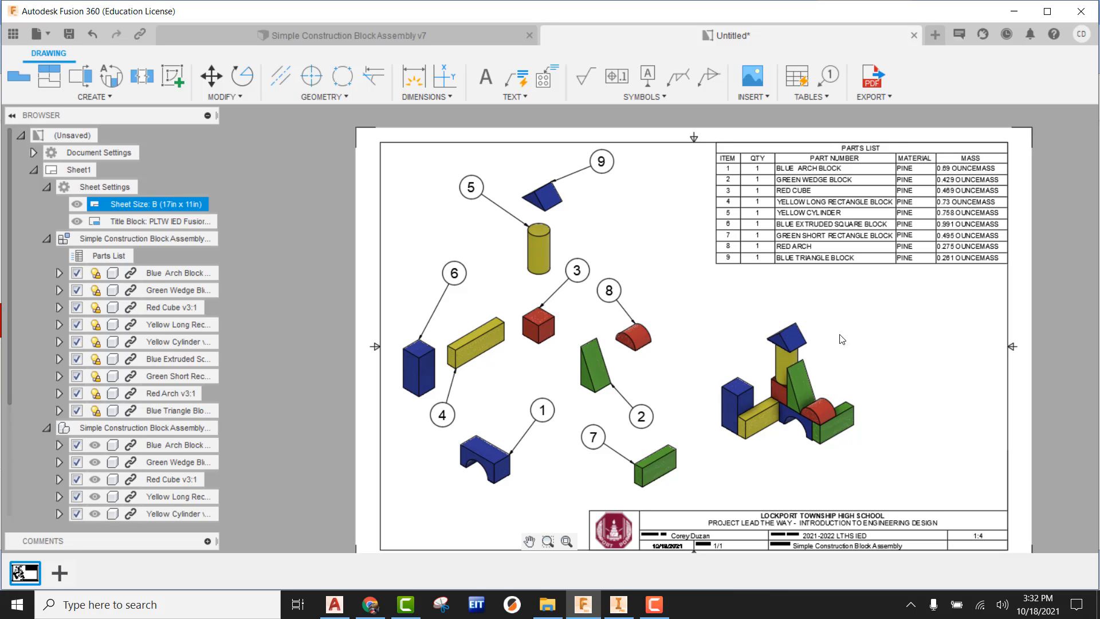
# Step: Place a shaded NW Isometric base view of the assembled model at 1:2 scale to the right of the first assembled view
pyautogui.click(27, 80)
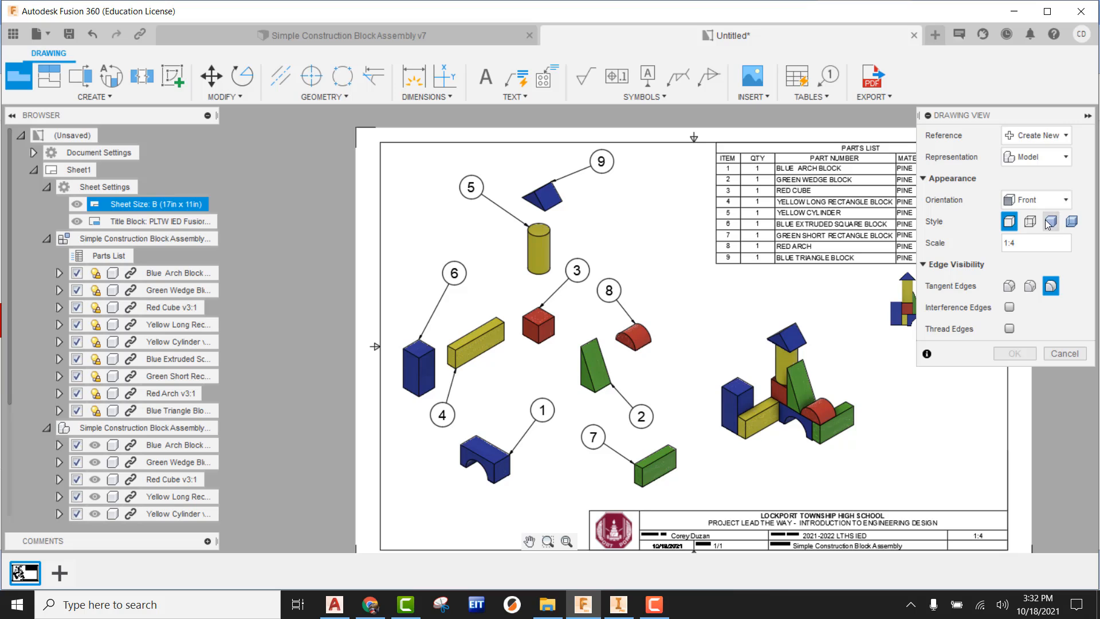
pyautogui.click(1051, 222)
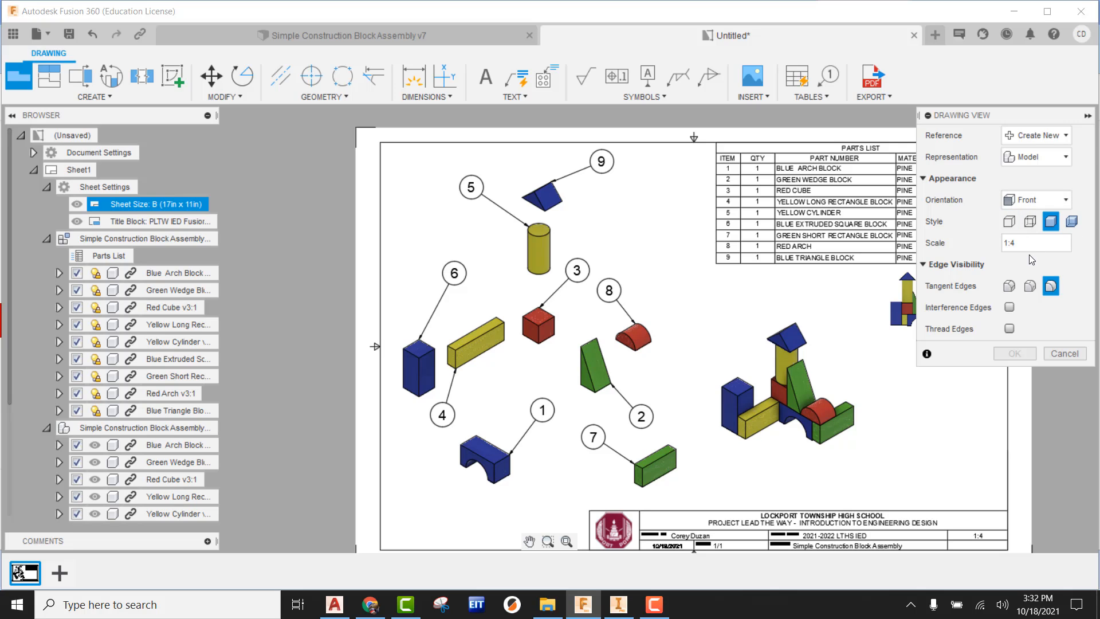
pyautogui.click(1080, 244)
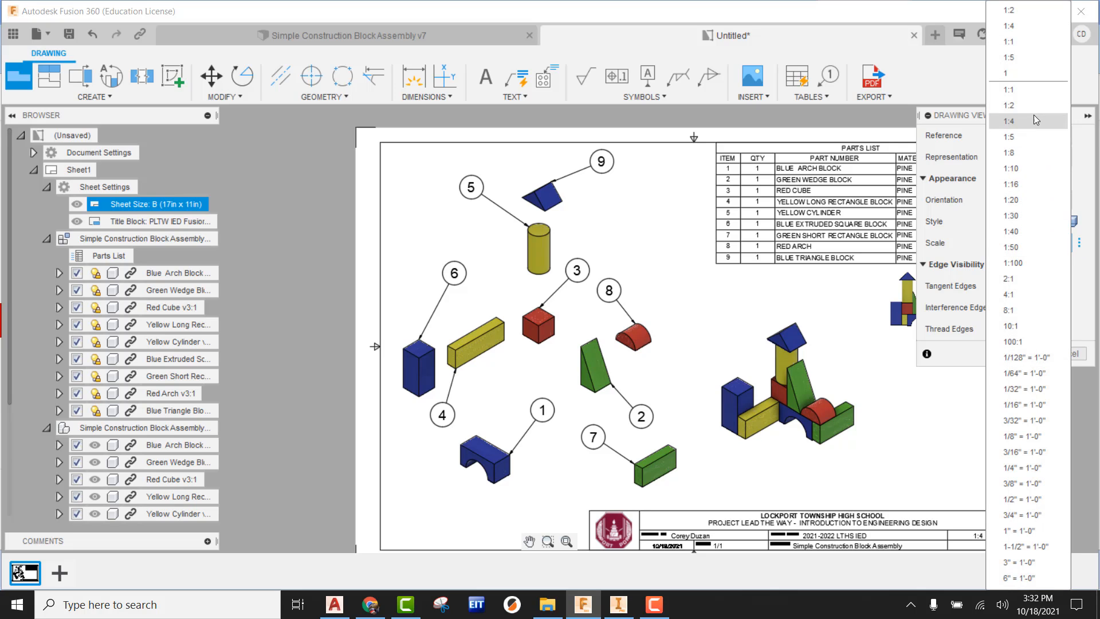
pyautogui.click(1053, 174)
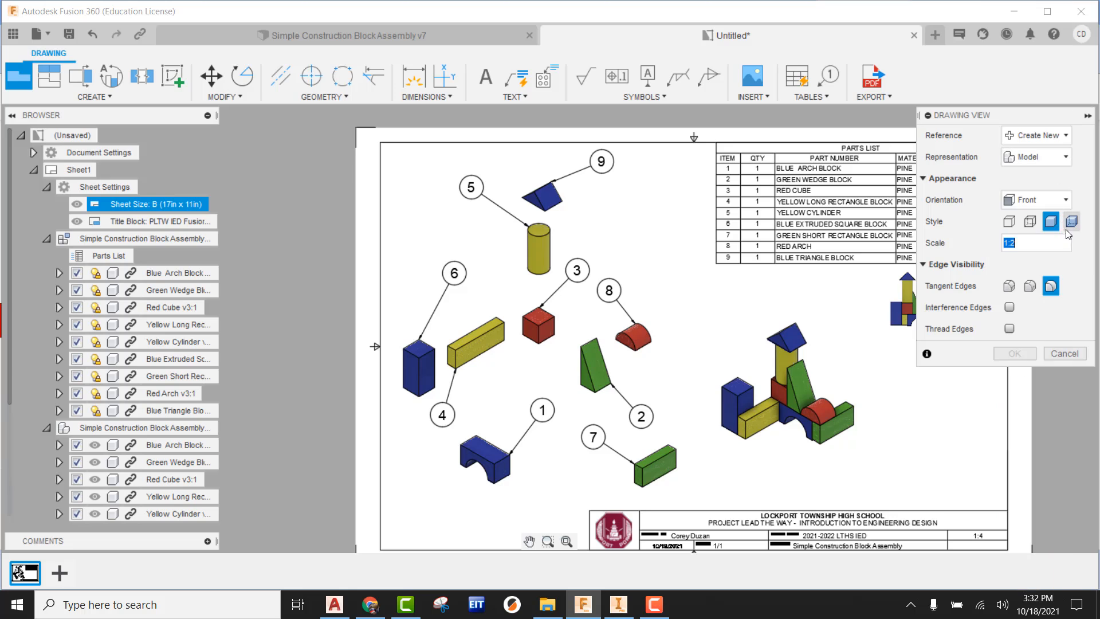
pyautogui.click(1063, 199)
pyautogui.click(1044, 425)
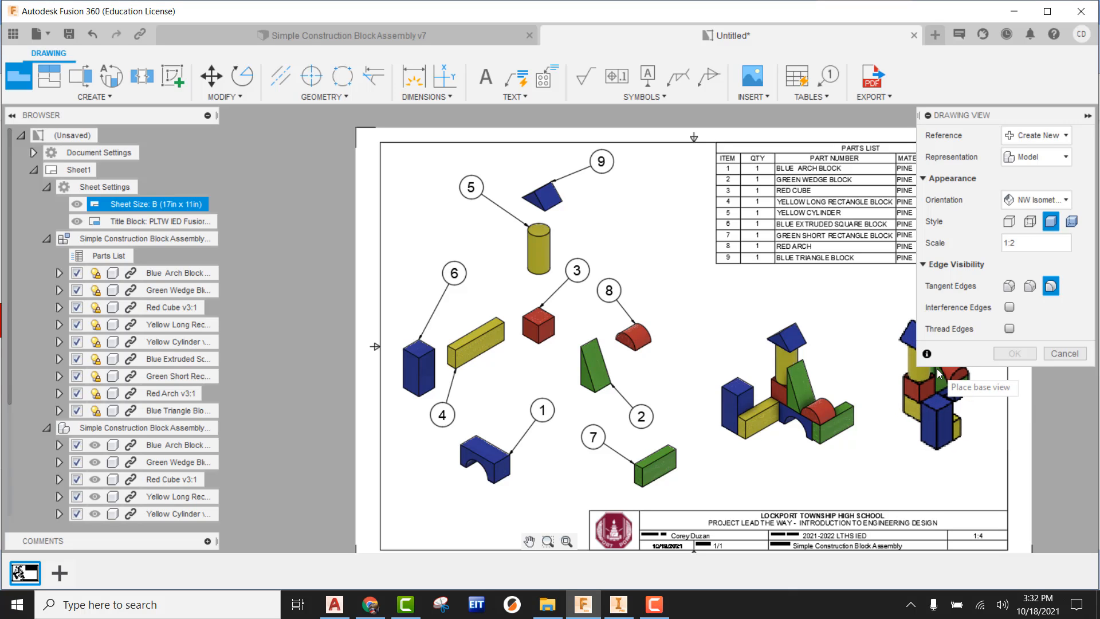
pyautogui.click(944, 373)
pyautogui.click(1016, 353)
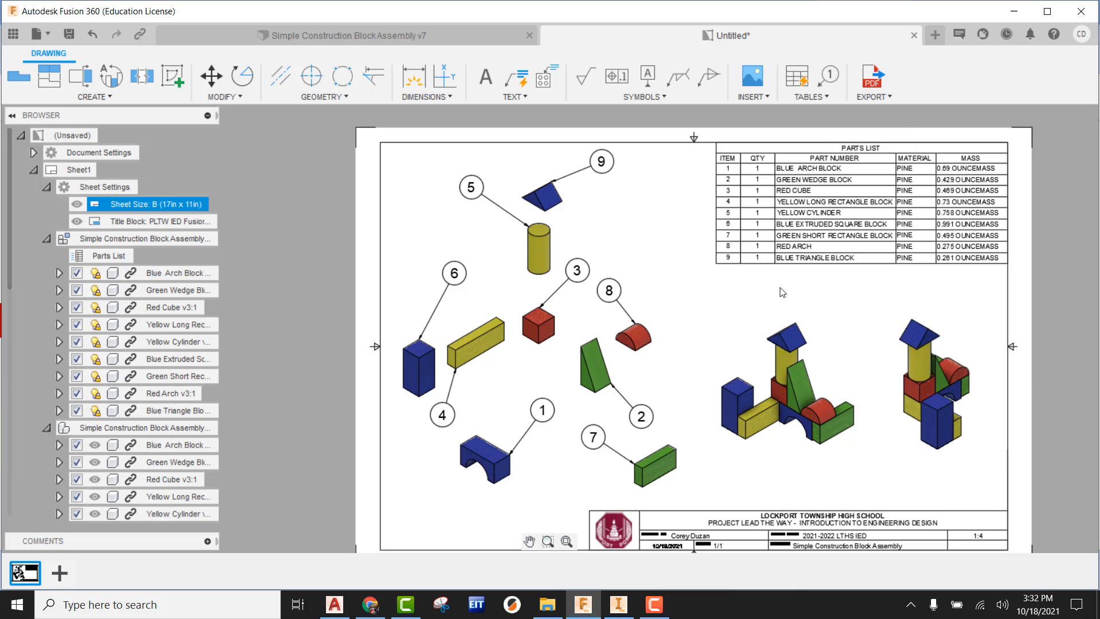